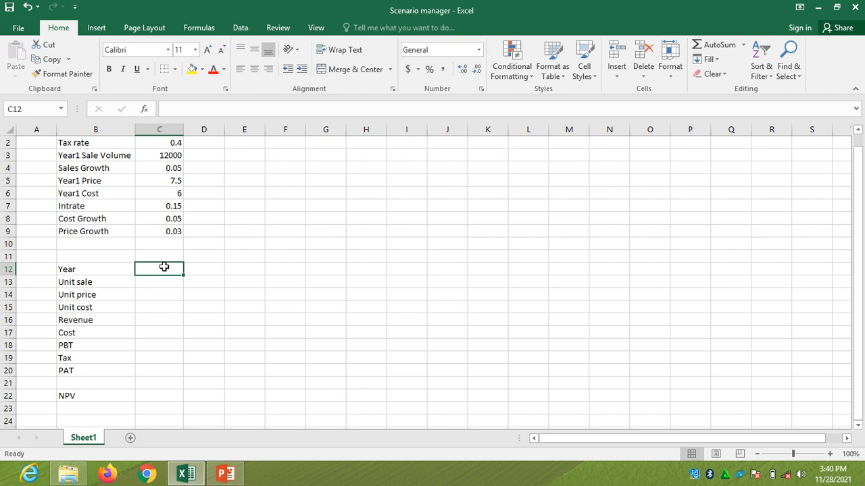
Enter 2020 as the first year in cell C12
type("20")
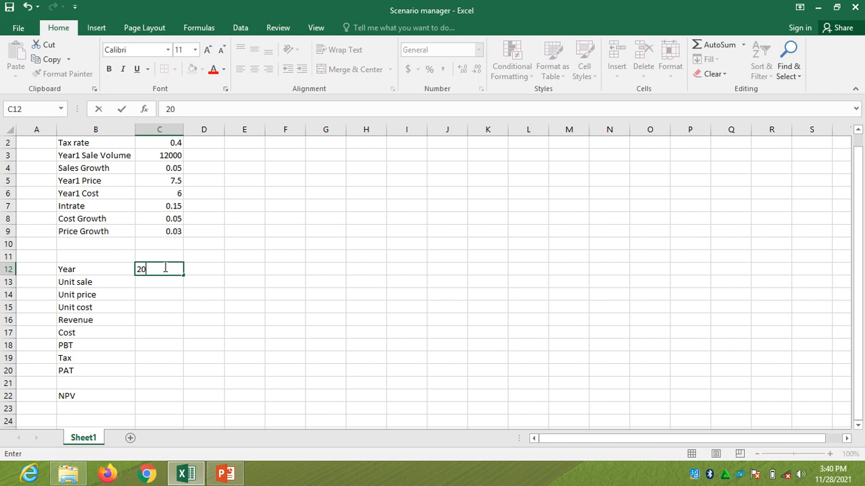
type("20")
Enter =C12+1 in D12 and fill the formula across the Year row to H12
left_click(197, 270)
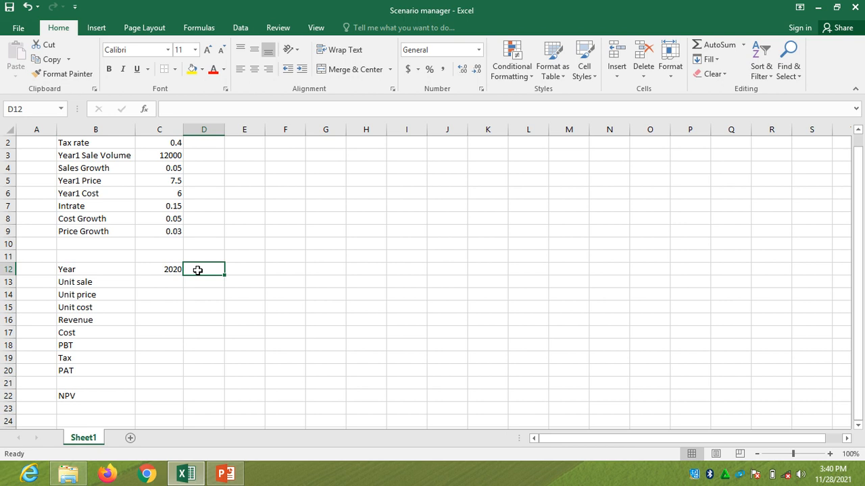
type("=")
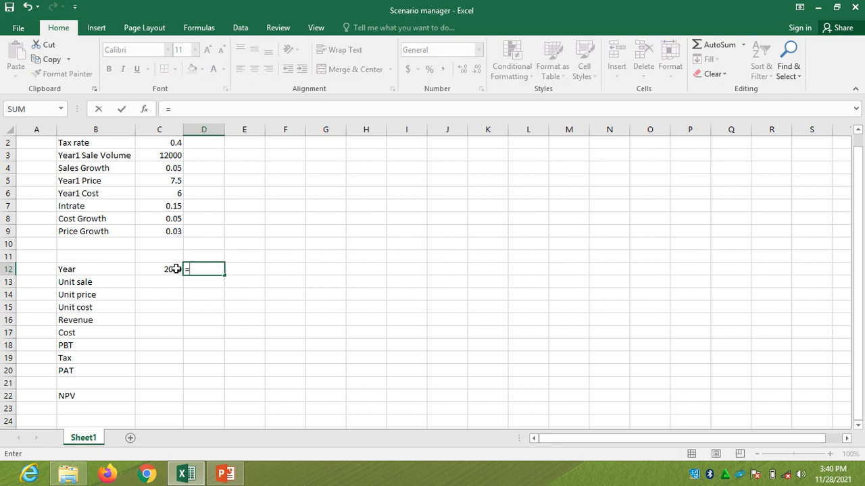
left_click(176, 268)
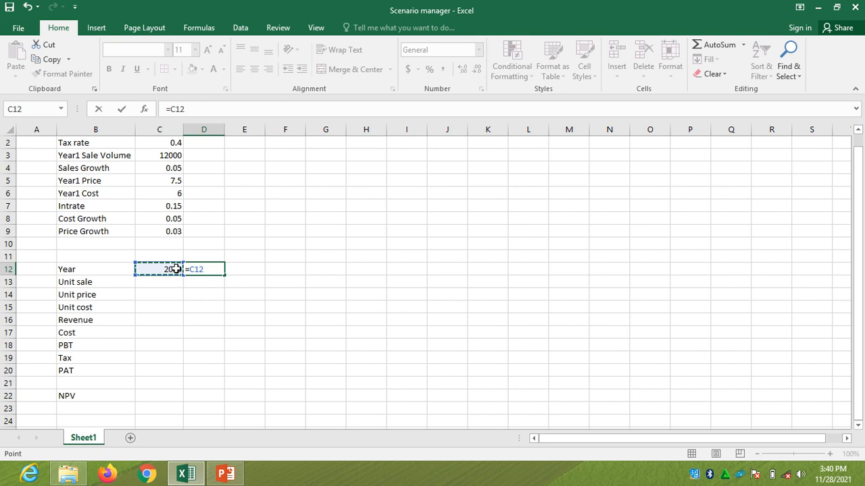
type("!")
key("BackSpace")
type("+1")
key("Return")
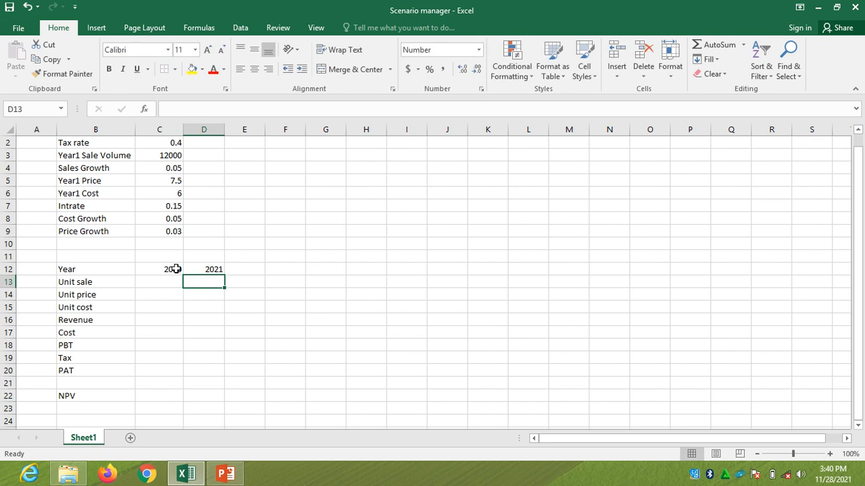
left_click(212, 270)
left_click_drag(226, 276, 368, 277)
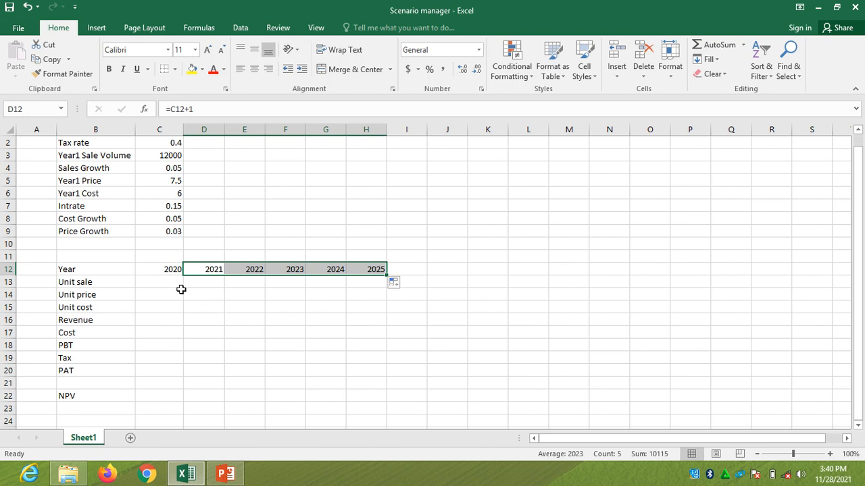
Apply the custom number format 0"A" to the year in C12 to mark it as actual
left_click(174, 271)
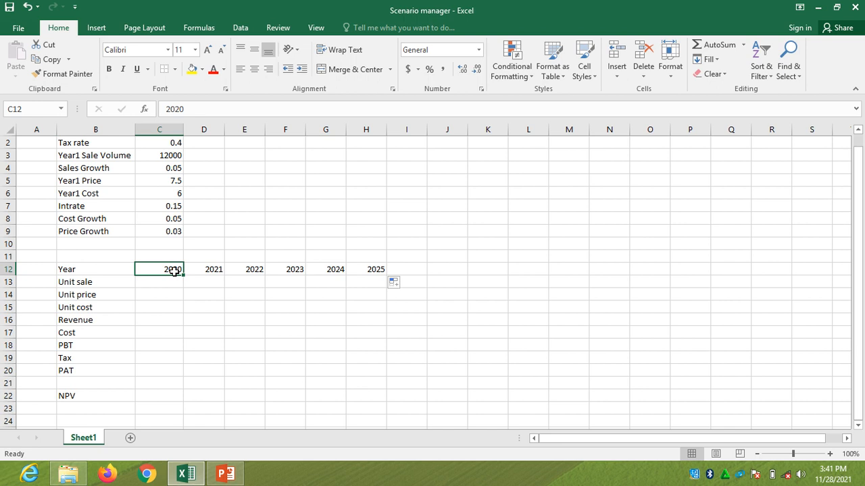
key("ctrl+1")
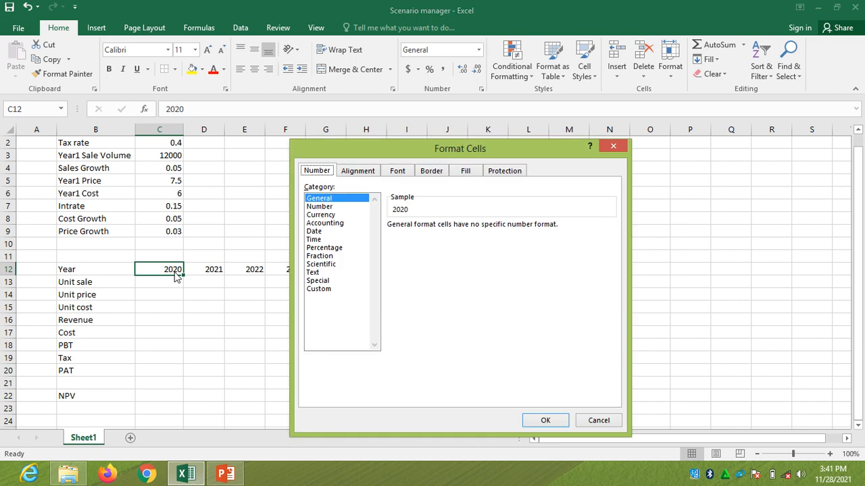
left_click(323, 289)
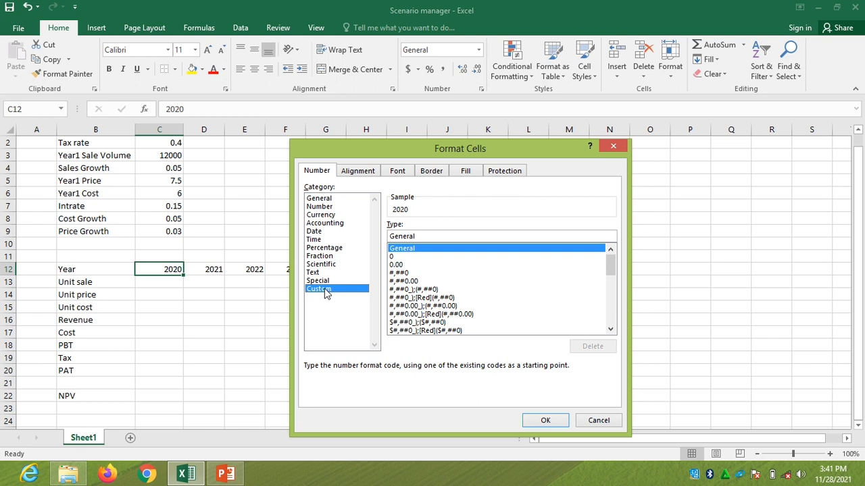
left_click(392, 257)
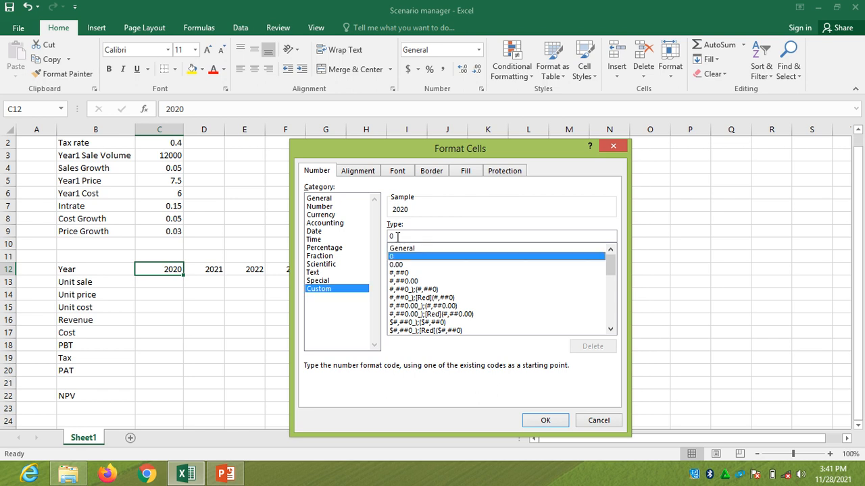
left_click(398, 236)
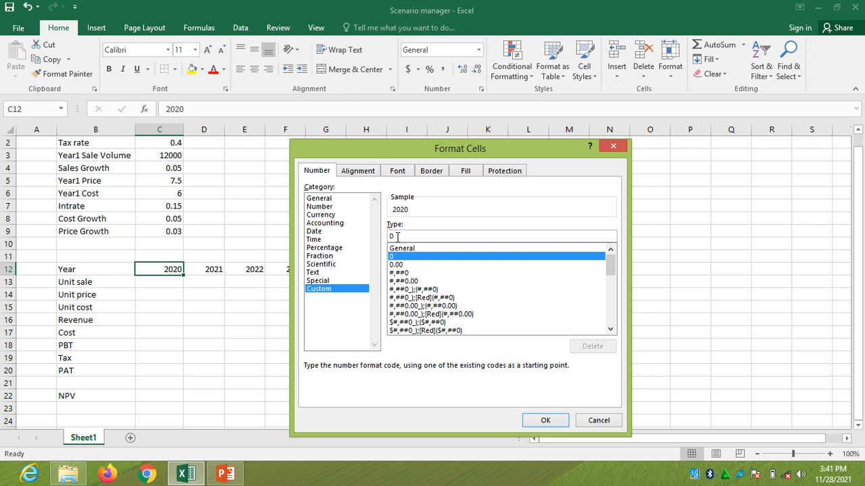
type("\"")
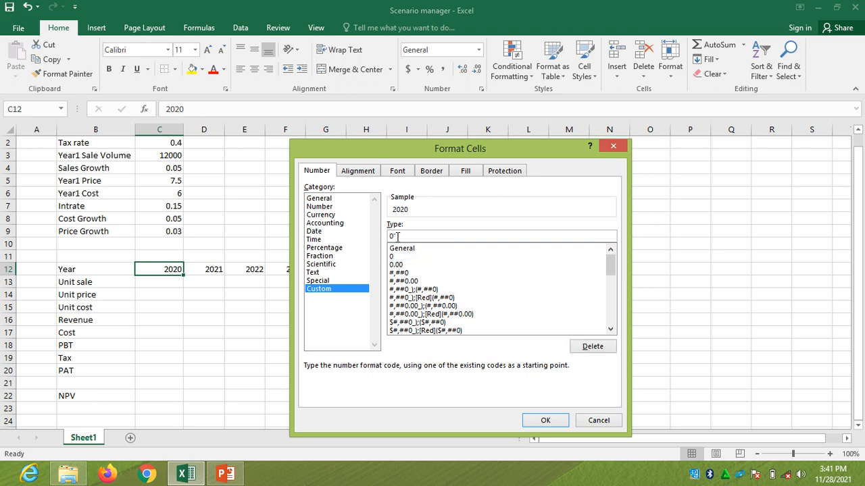
type("A\"")
left_click(546, 421)
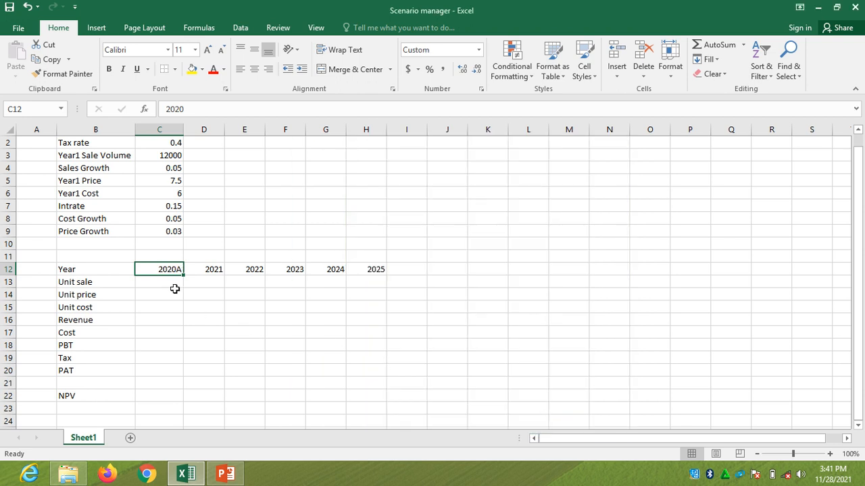
left_click(174, 292)
left_click(174, 270)
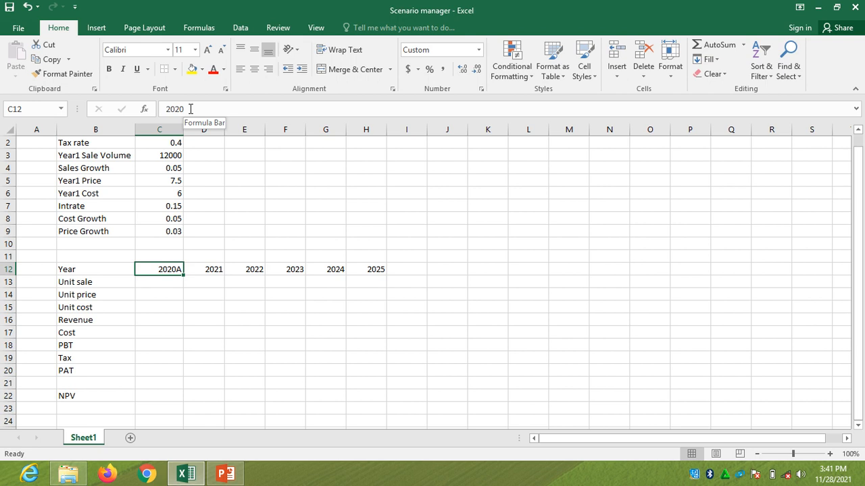
Apply the custom number format 0"F" to the years in D12:H12 to mark them as forecasts
left_click(215, 271)
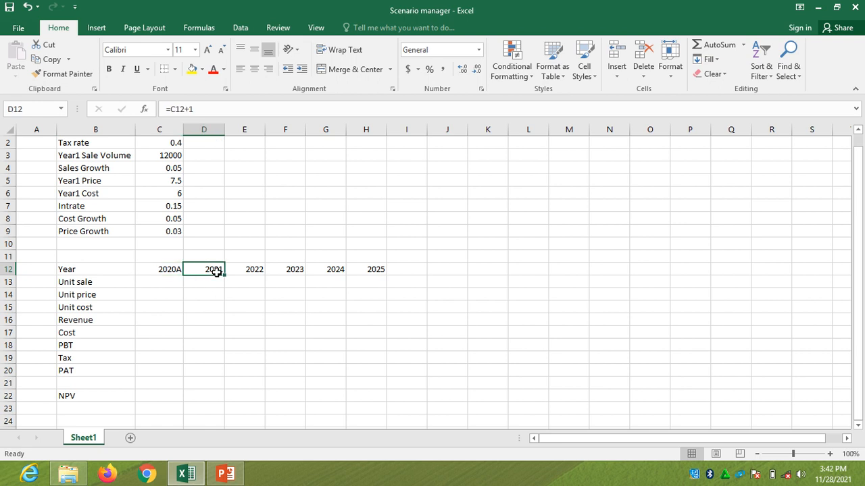
key("shift+Right")
key("shift+Right")
key("shift+Right")
key("shift+Right")
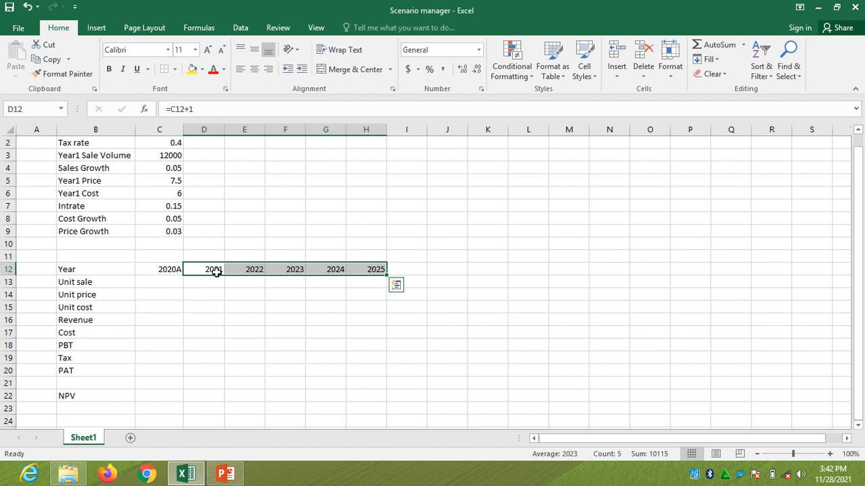
key("ctrl+1")
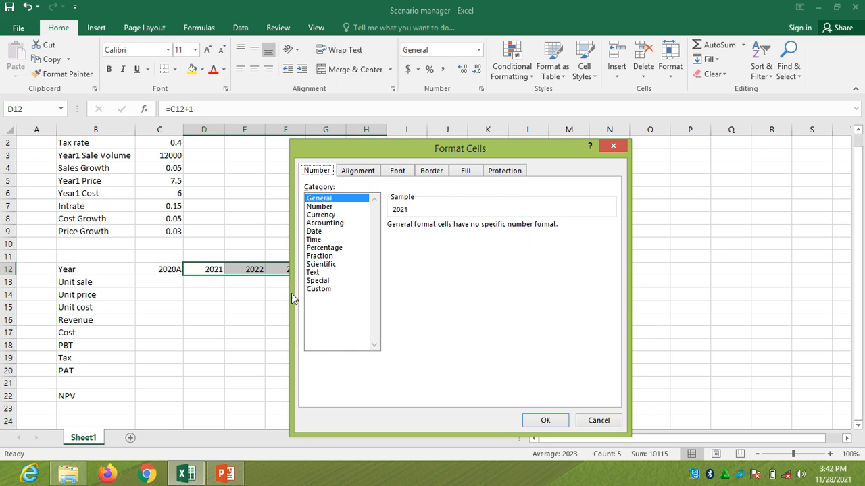
left_click(327, 291)
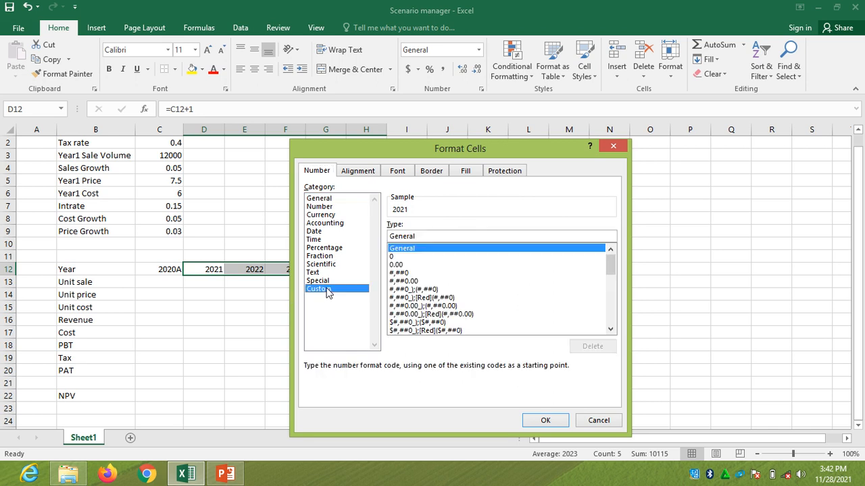
left_click(393, 258)
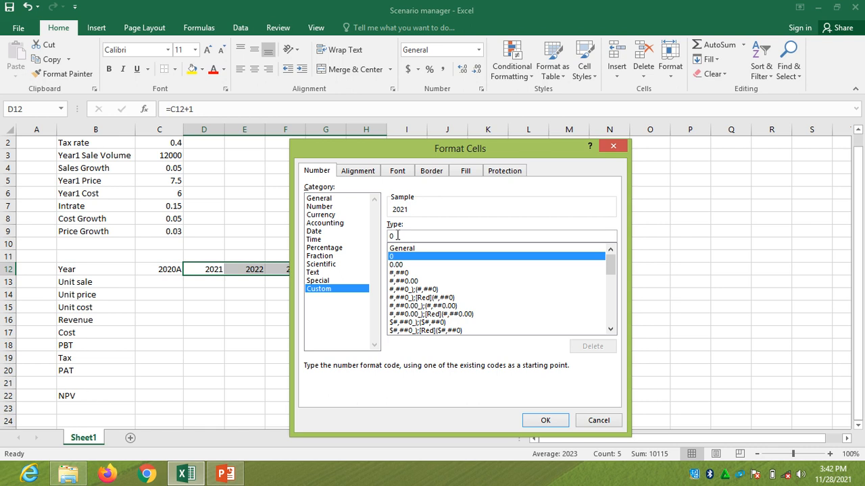
left_click(397, 235)
type("\"")
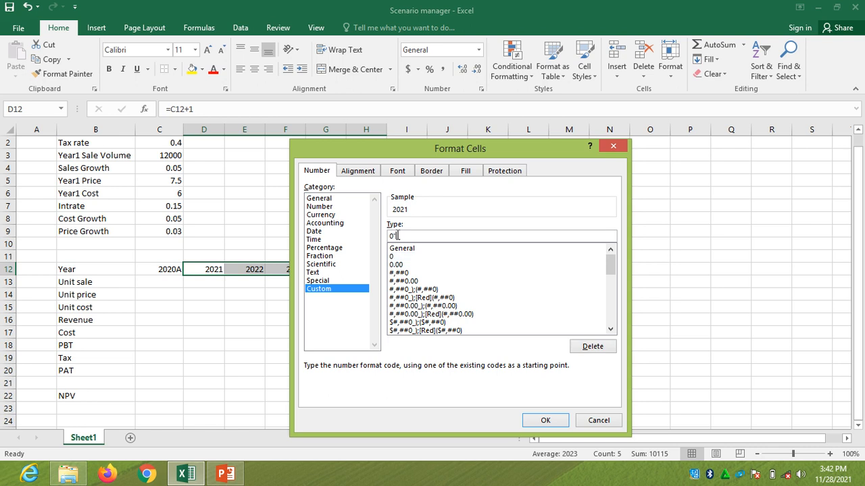
type("E")
type("\"")
left_click(545, 421)
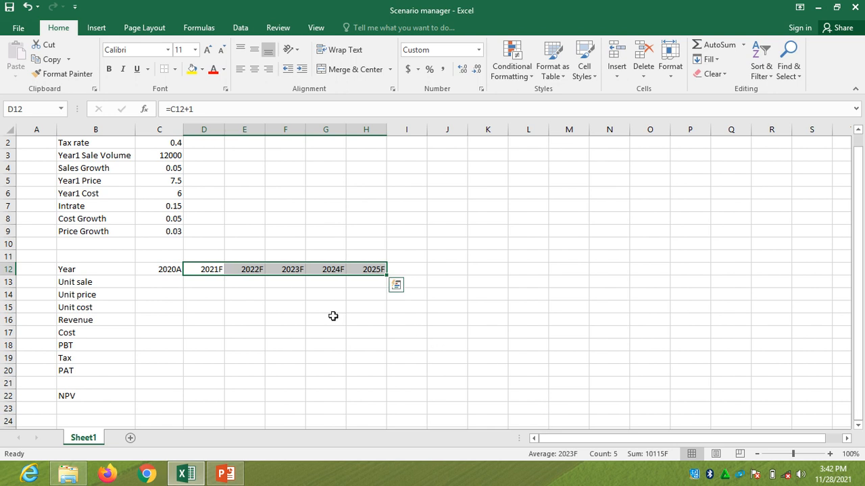
left_click(286, 305)
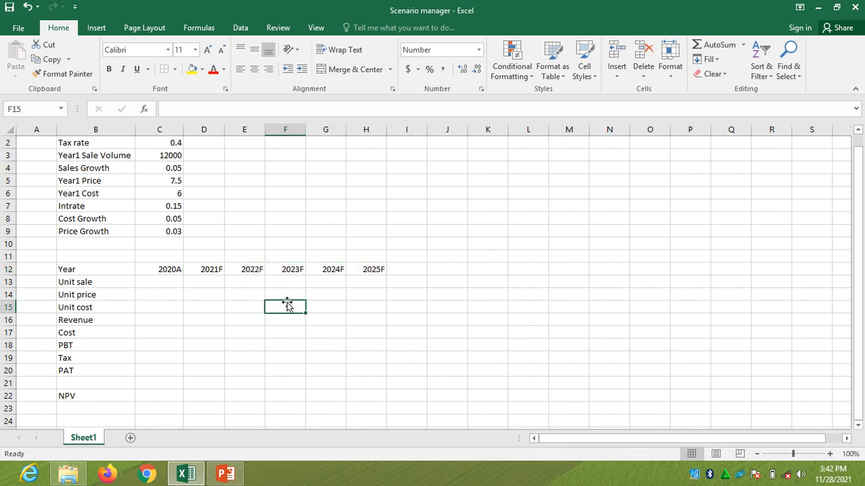
Link the first-year unit sale in C13 to the Year1 Sale Volume with =C3
left_click(166, 282)
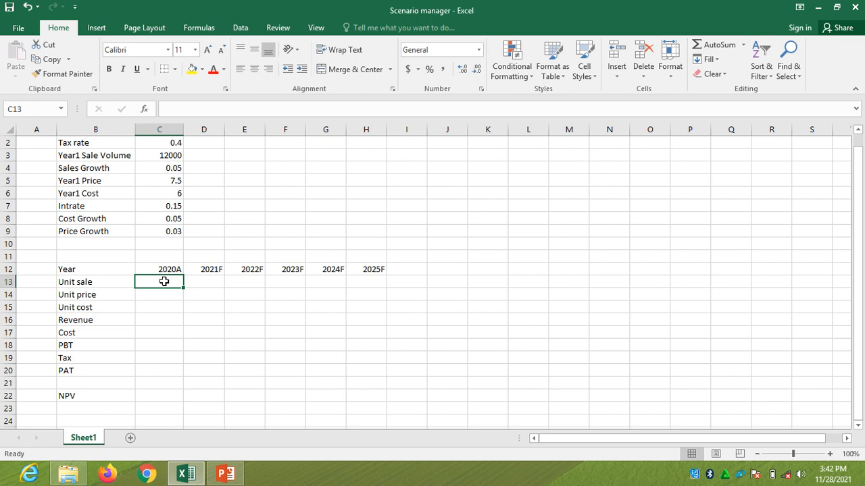
type("=")
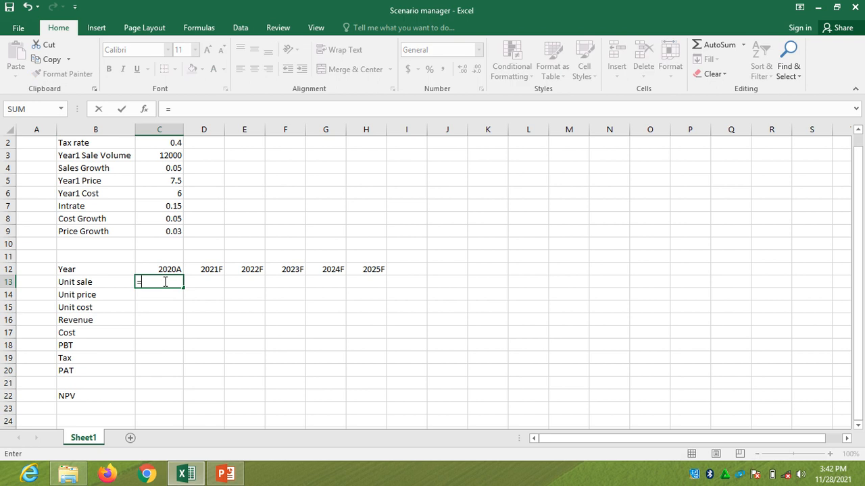
left_click(175, 156)
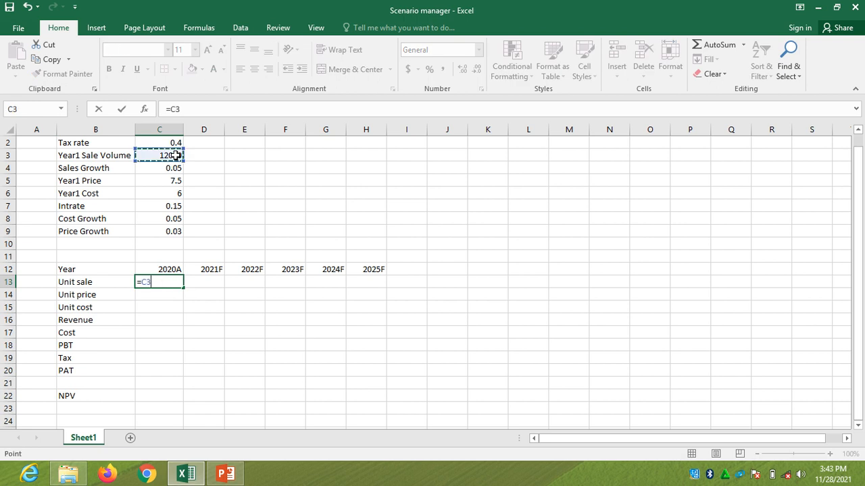
key("Return")
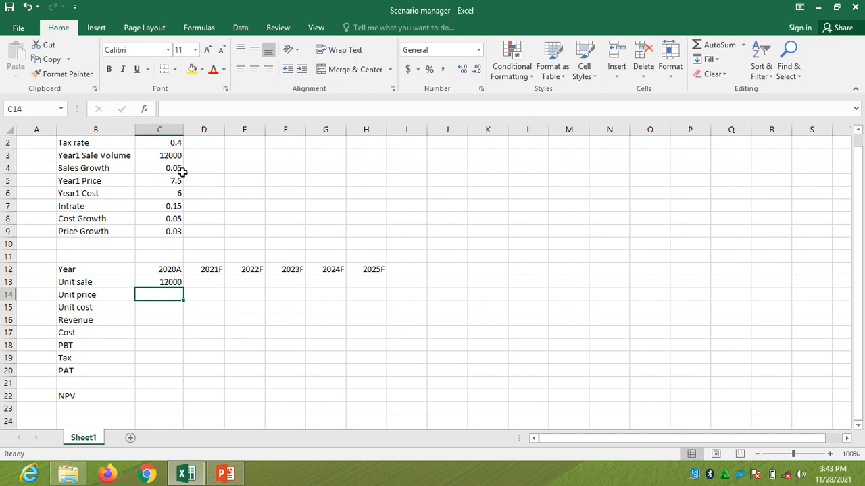
Enter =C13*(1+$C$4) in D13 to grow unit sales and fill it across to H13
left_click(192, 282)
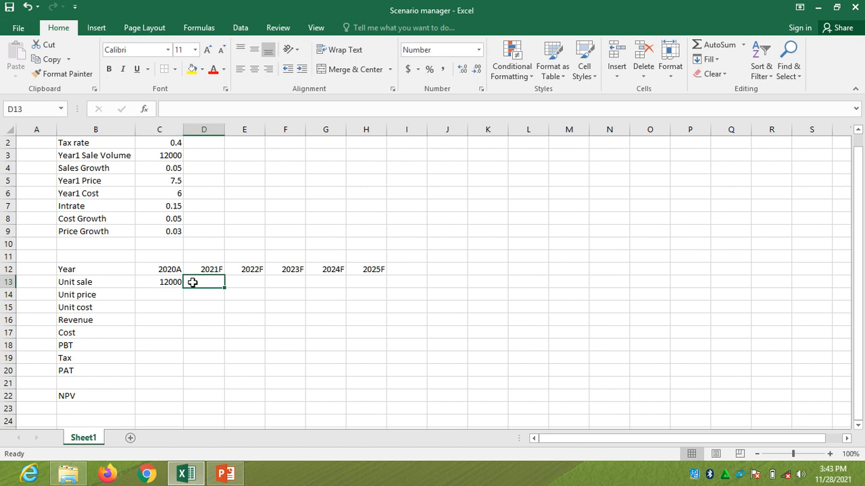
type("=")
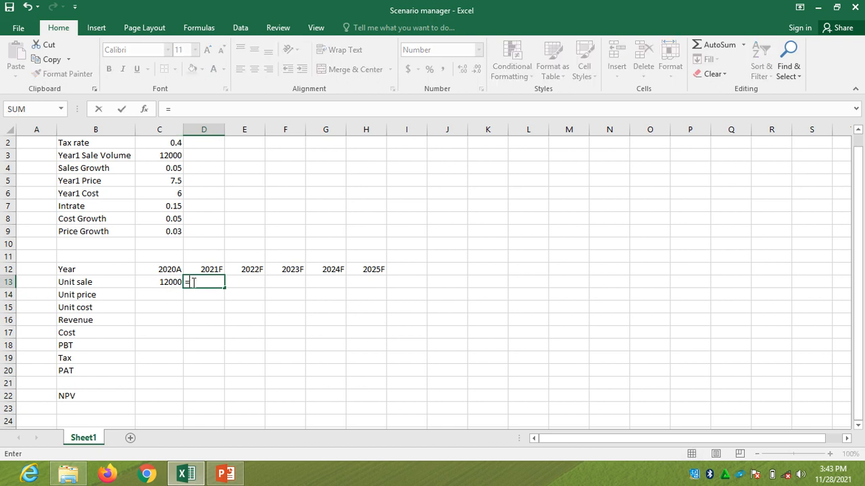
left_click(175, 282)
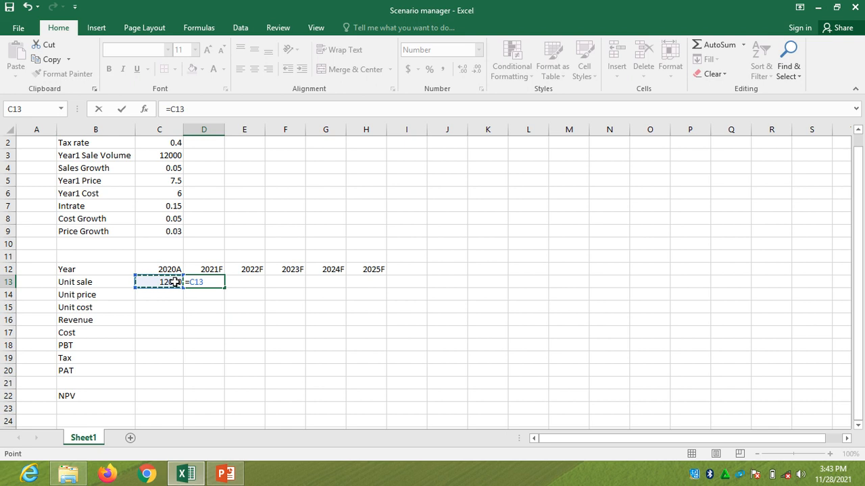
type("*(1+")
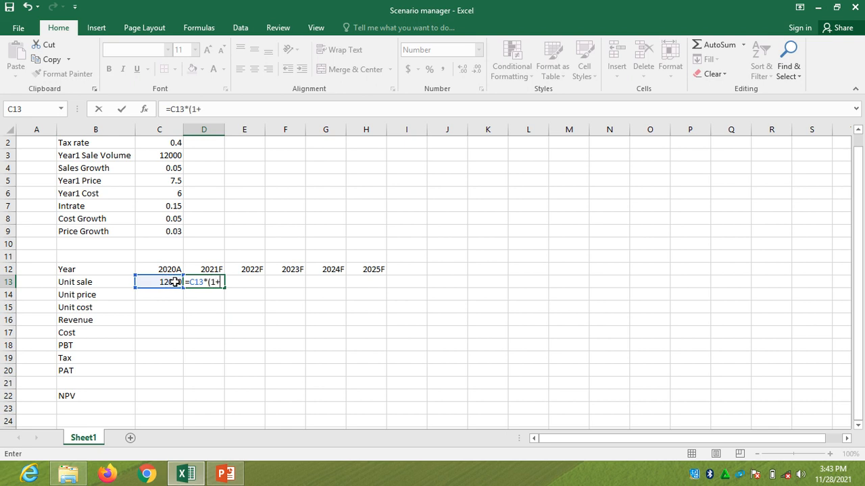
left_click(175, 169)
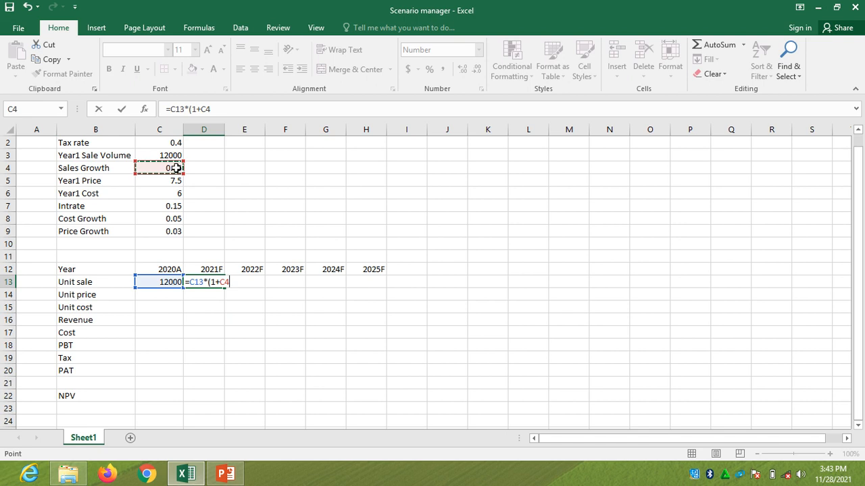
key("F4")
type(")")
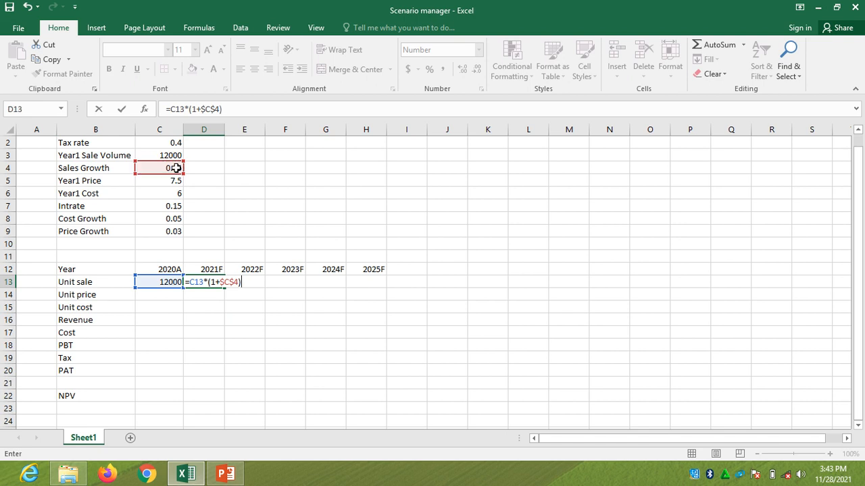
key("Return")
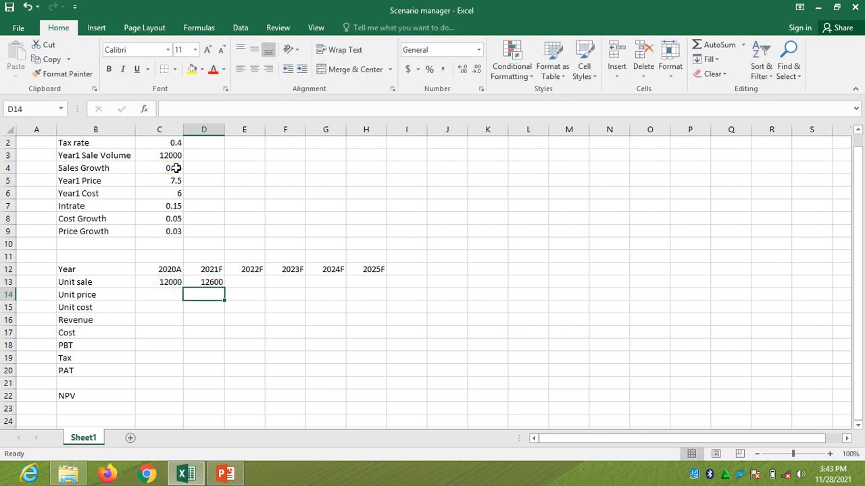
left_click(214, 283)
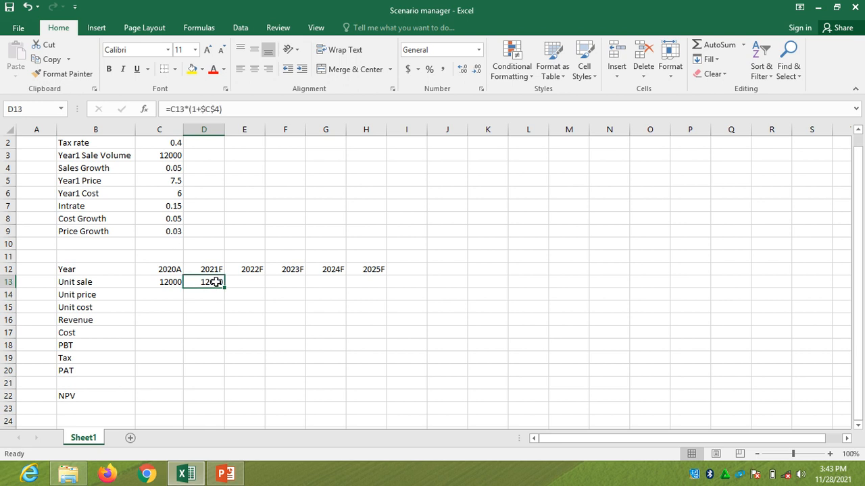
left_click_drag(224, 287, 370, 290)
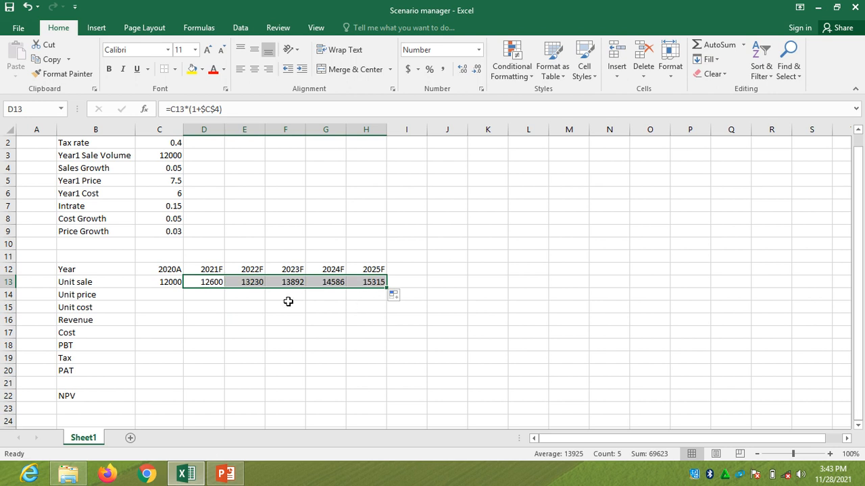
Link the first-year unit price in C14 to the Year1 Price with =C5
left_click(165, 298)
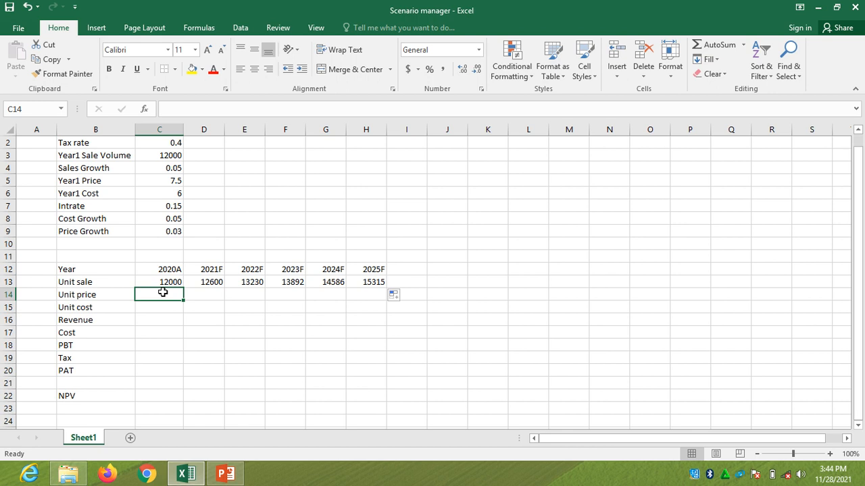
type("=")
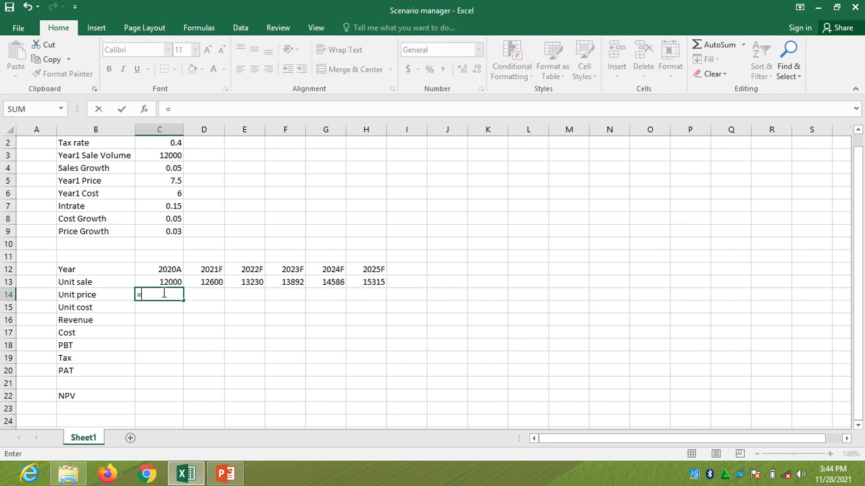
left_click(176, 183)
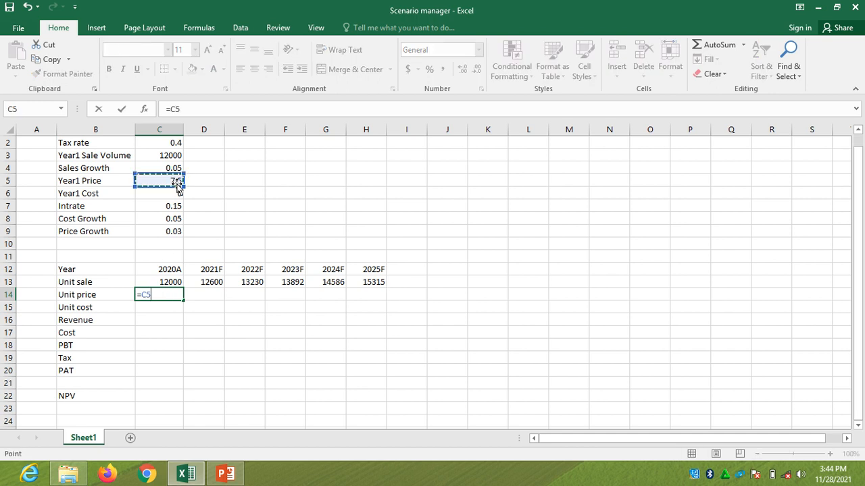
key("Return")
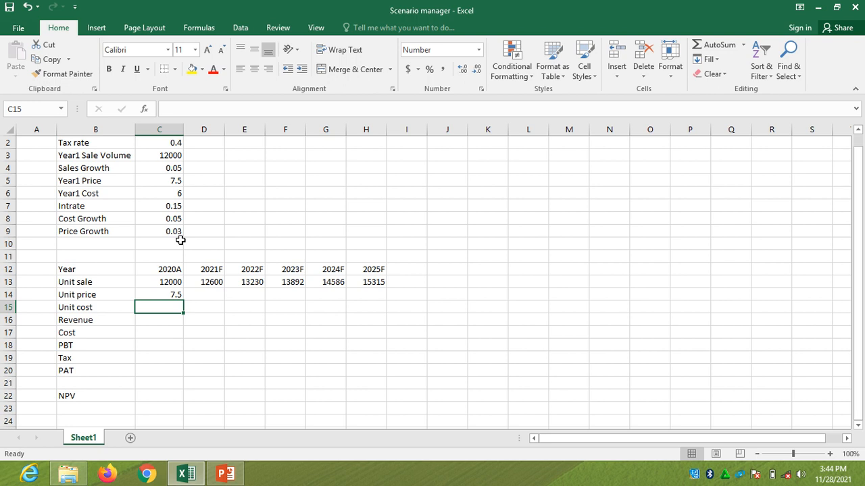
Enter =C14*(1+$C$9) in D14 to grow the unit price by the Price Growth rate
left_click(200, 295)
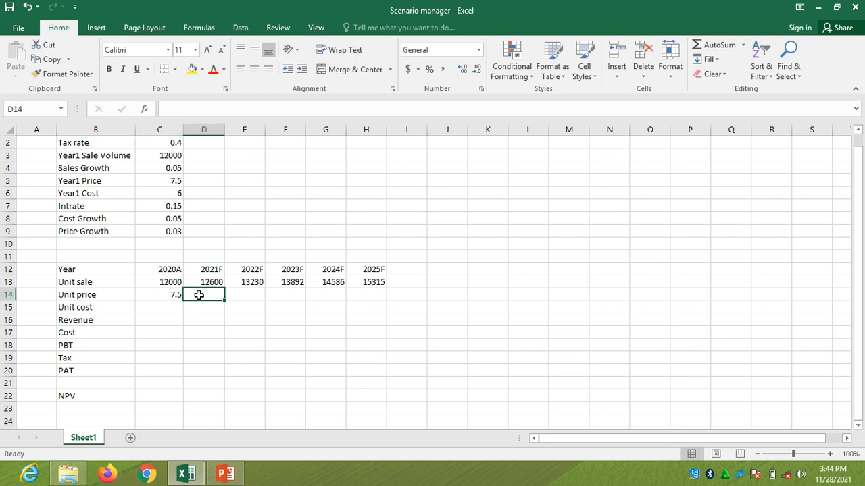
type("=")
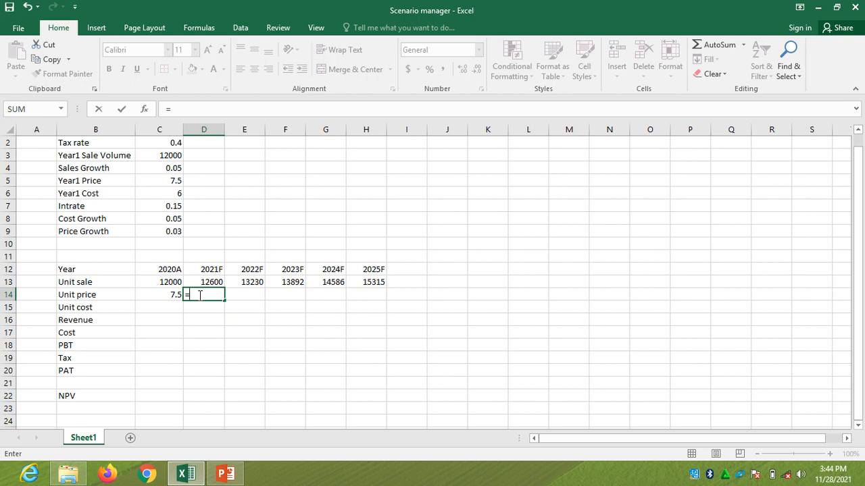
left_click(176, 294)
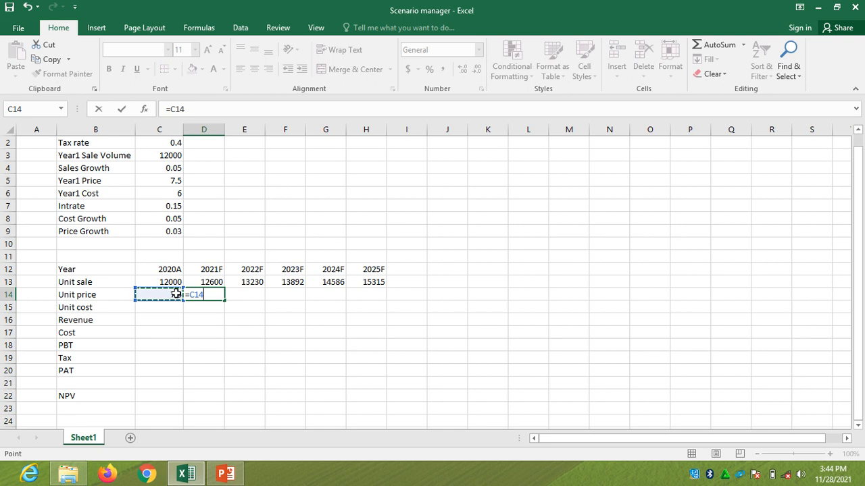
type("*(1+")
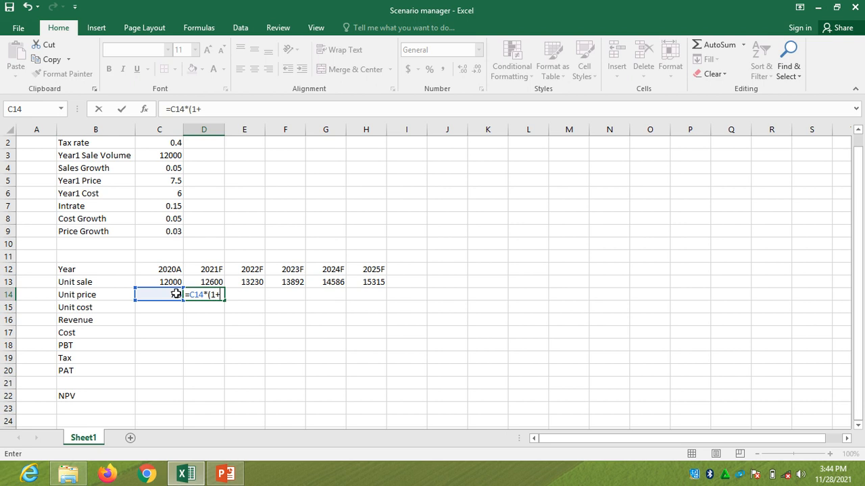
left_click(177, 232)
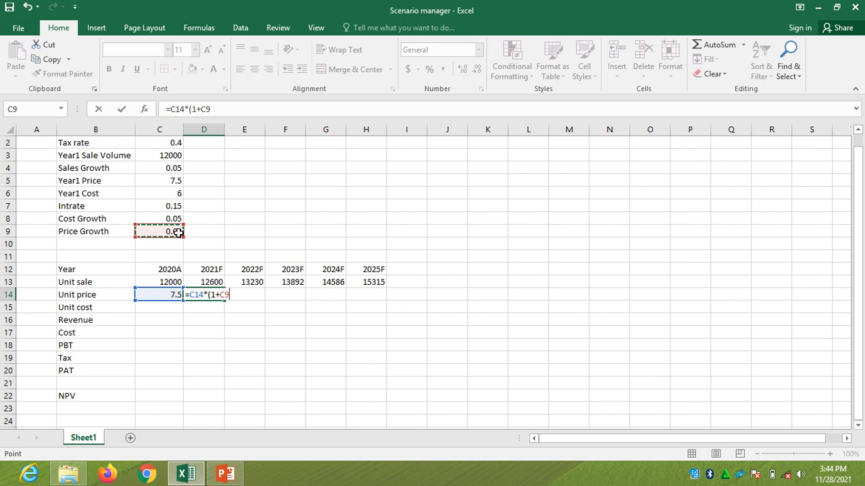
key("F4")
key("Return")
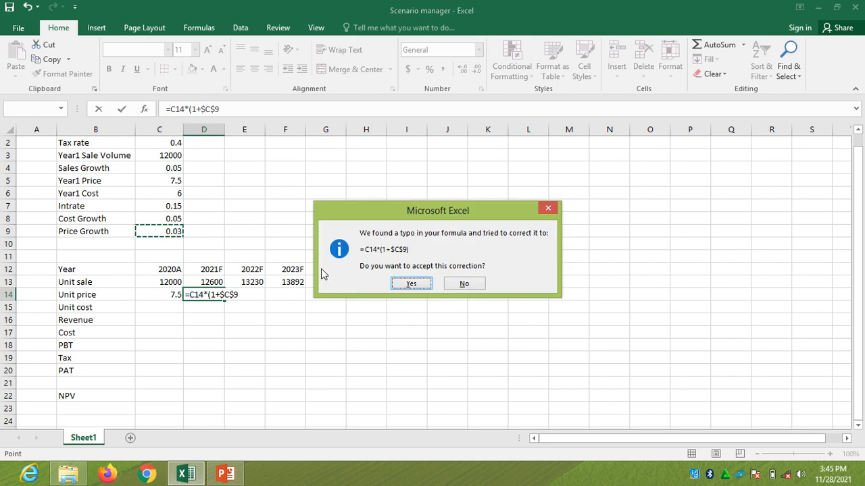
left_click(410, 284)
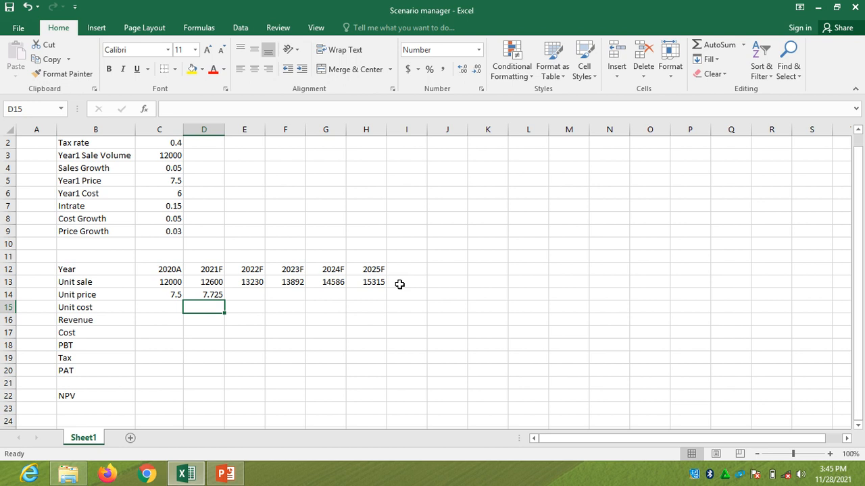
Fill the unit price formula from D14 across to H14 and show D14:H14 with one decimal place
left_click(217, 294)
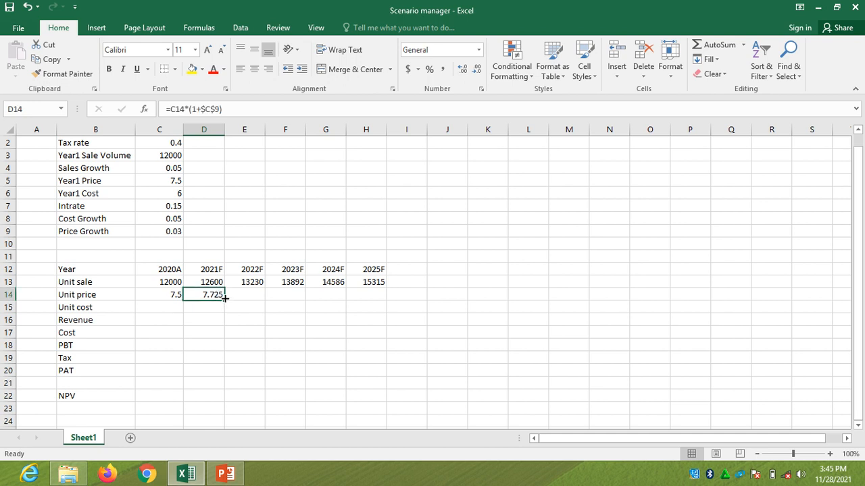
left_click_drag(225, 298, 374, 307)
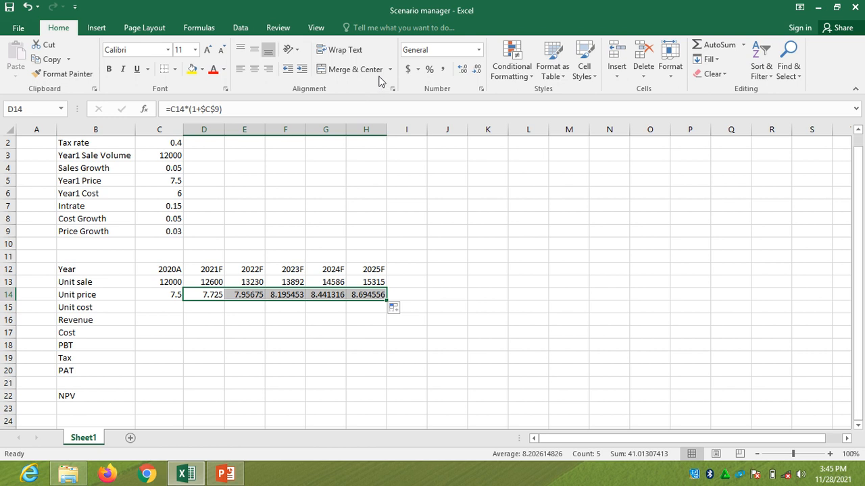
left_click(479, 71)
left_click(478, 70)
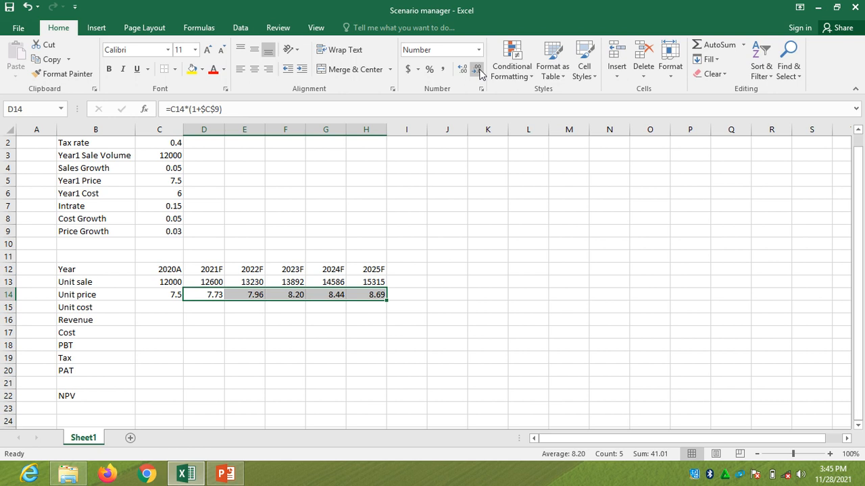
left_click(478, 70)
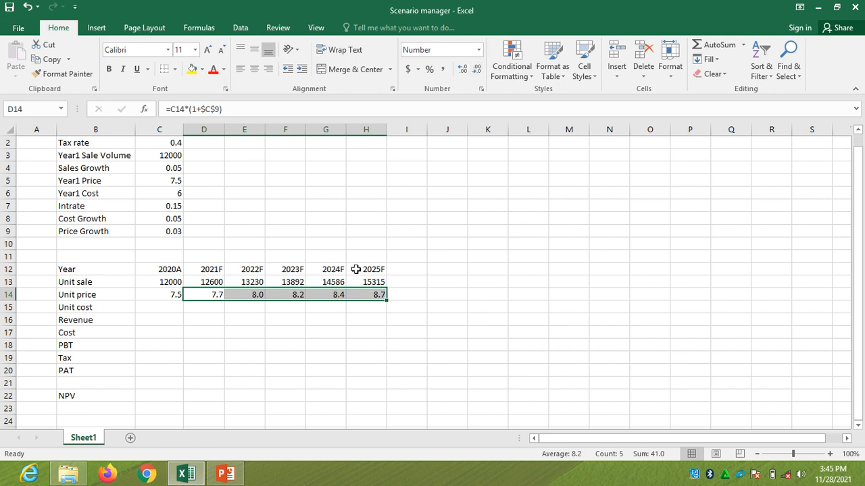
Link the first-year unit cost in C15 to the Year1 Cost with =C6
left_click(169, 306)
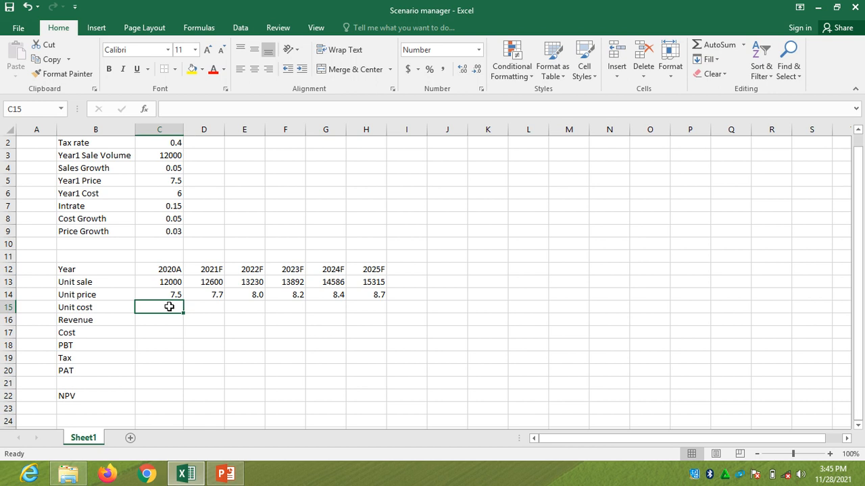
type("=")
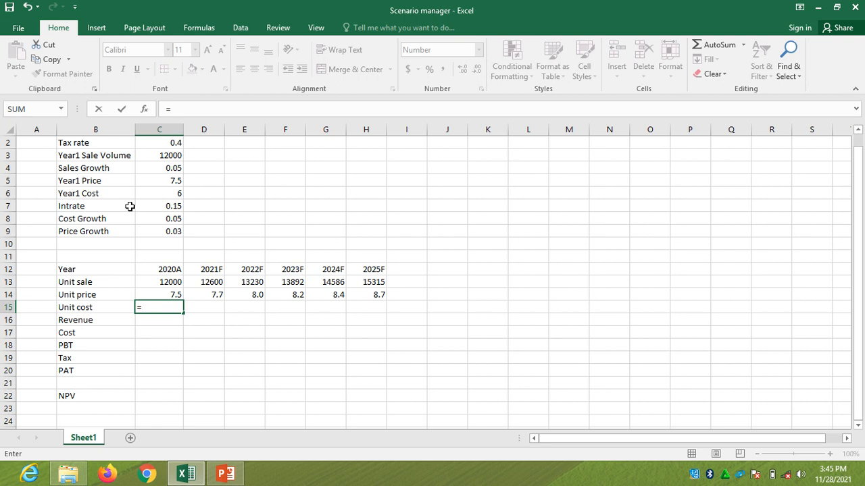
left_click(177, 193)
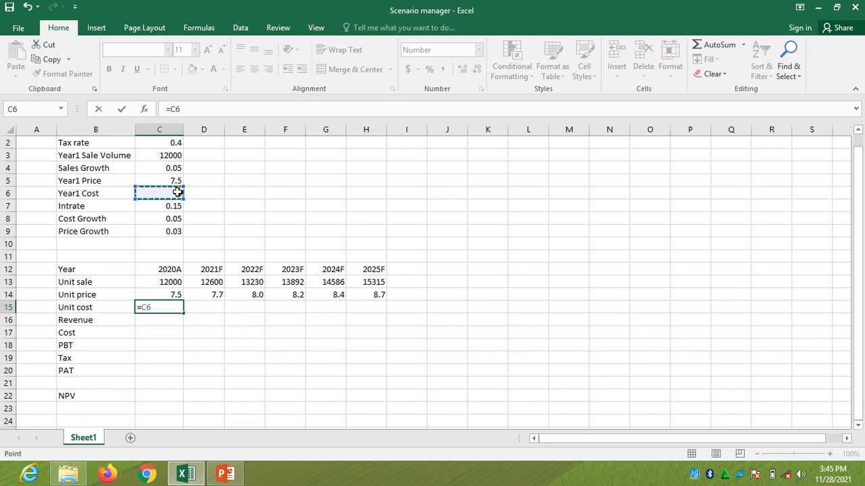
key("Return")
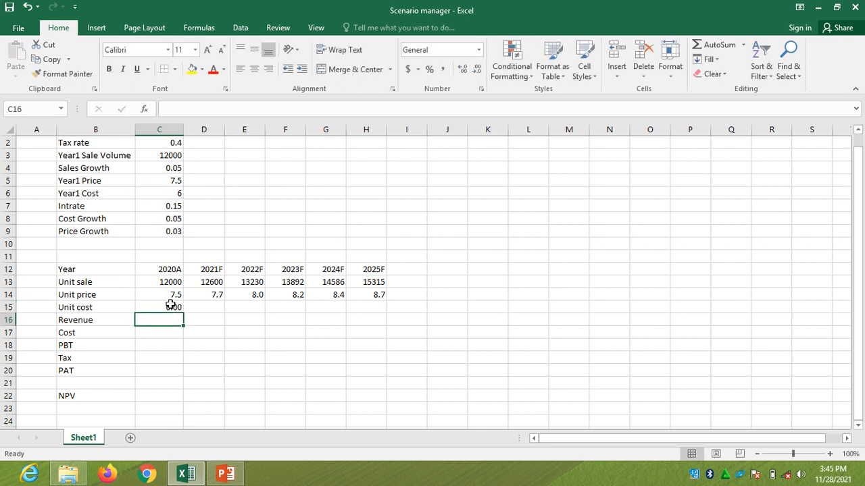
Enter =C15*(1+$C$8) in D15 to grow the unit cost by the Cost Growth rate
left_click(194, 308)
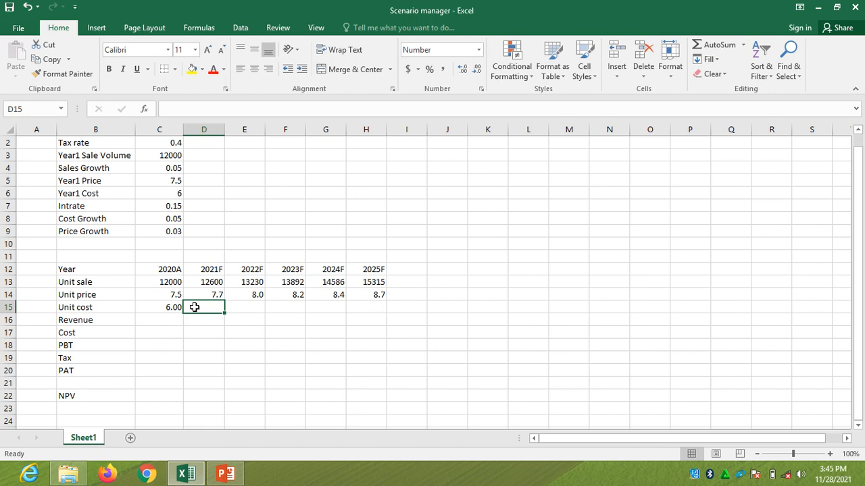
type("=")
left_click(176, 308)
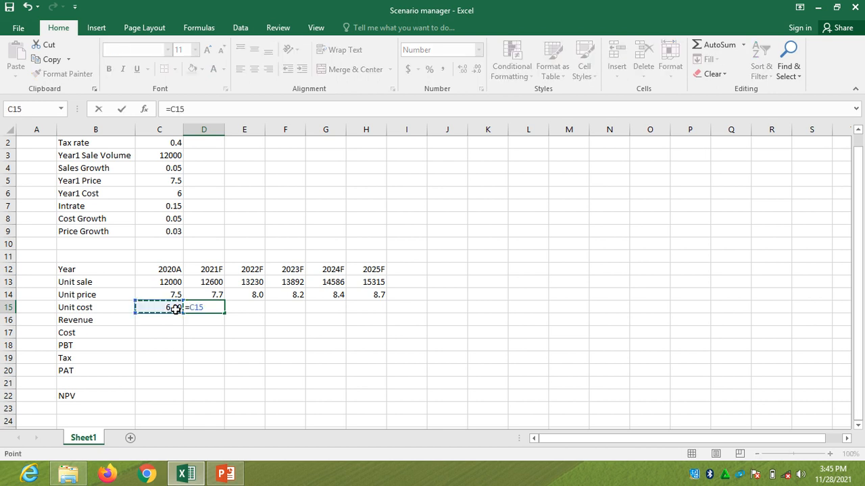
type("*(1+")
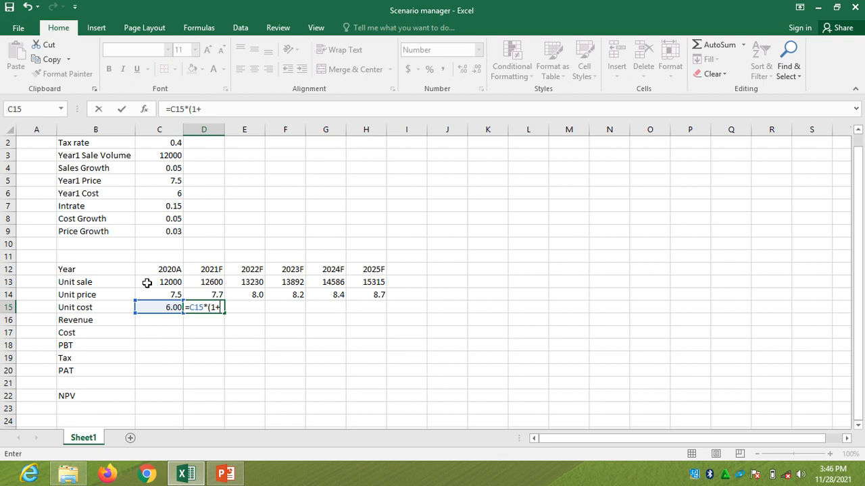
left_click(177, 218)
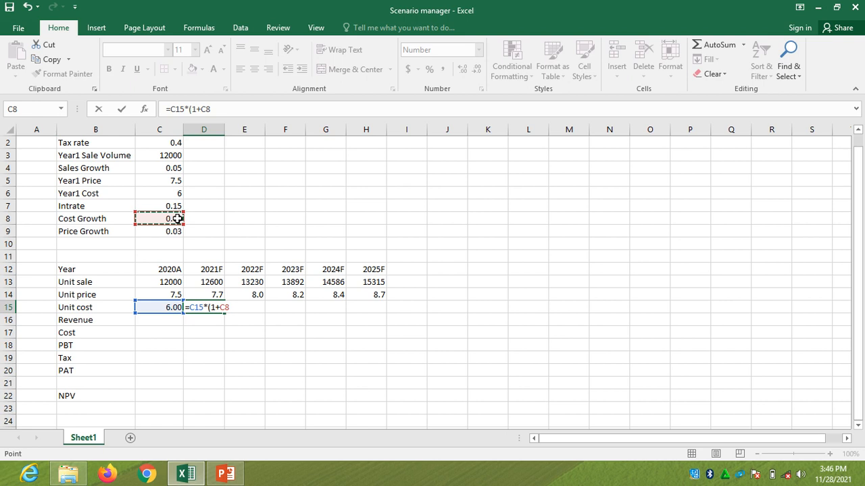
key("F4")
key("Return")
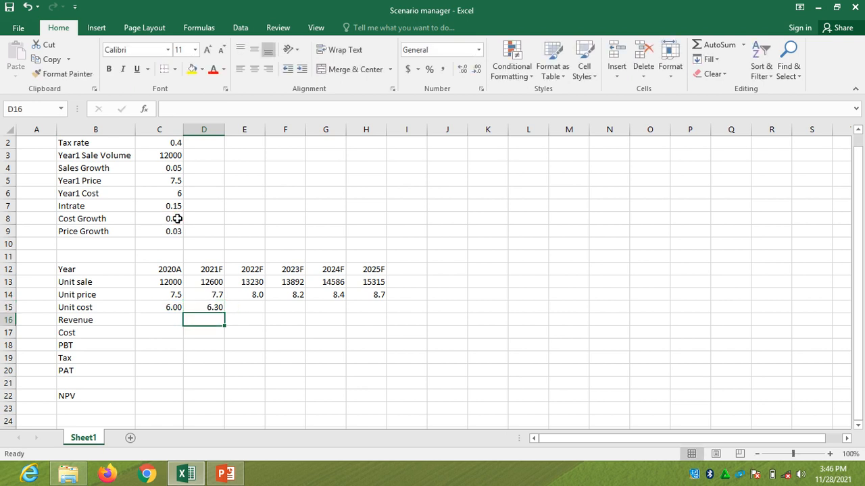
Fill the unit cost formula from D15 across to H15 and show D15:H15 with one decimal place
left_click(218, 304)
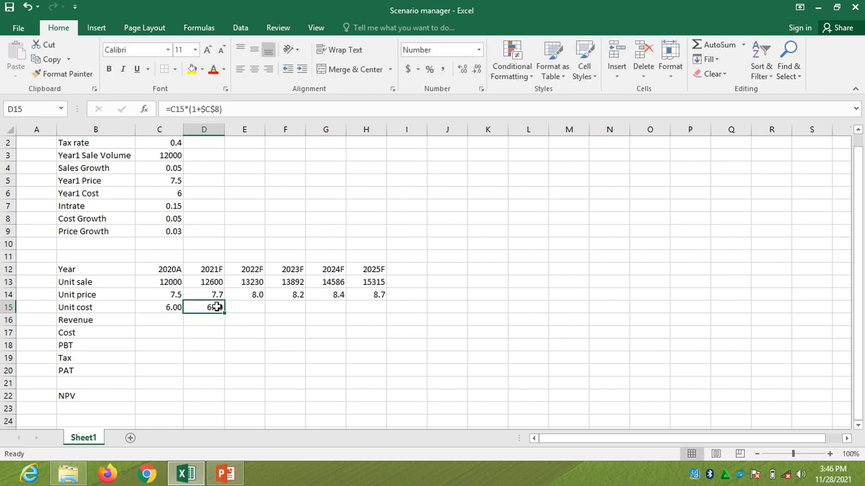
left_click_drag(225, 313, 378, 316)
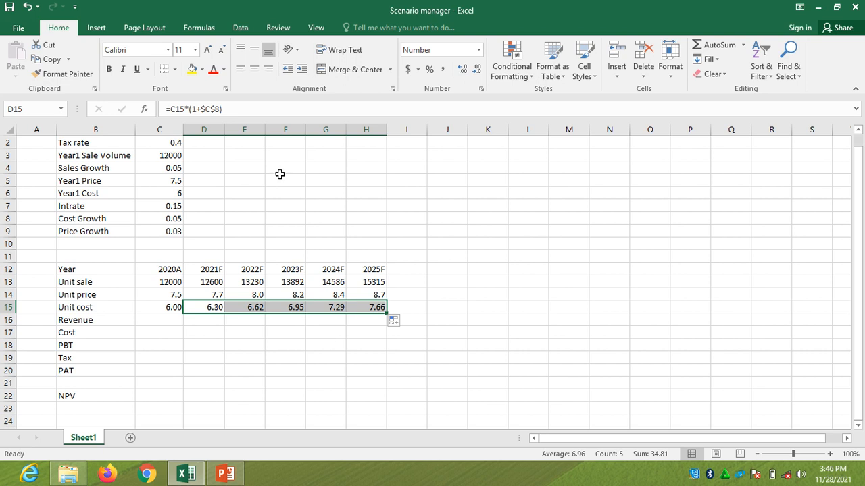
left_click(476, 69)
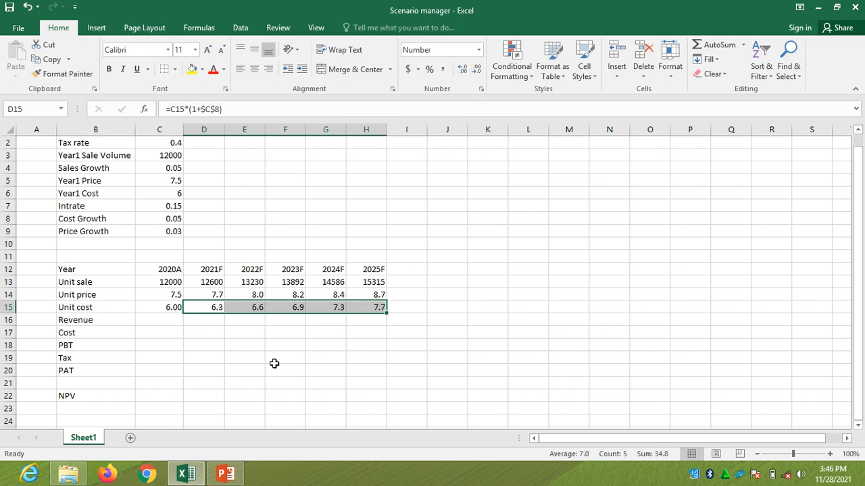
Enter =C13*C14 in C16 to calculate first-year revenue from unit sale and unit price
left_click(170, 316)
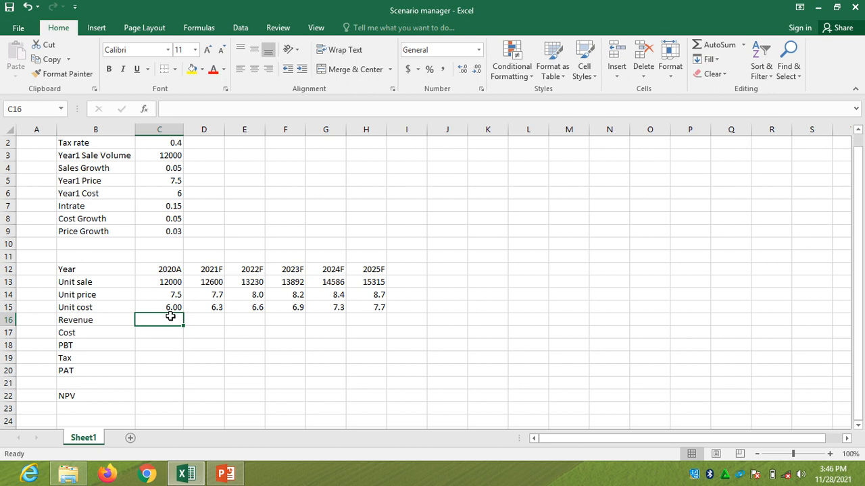
type("=")
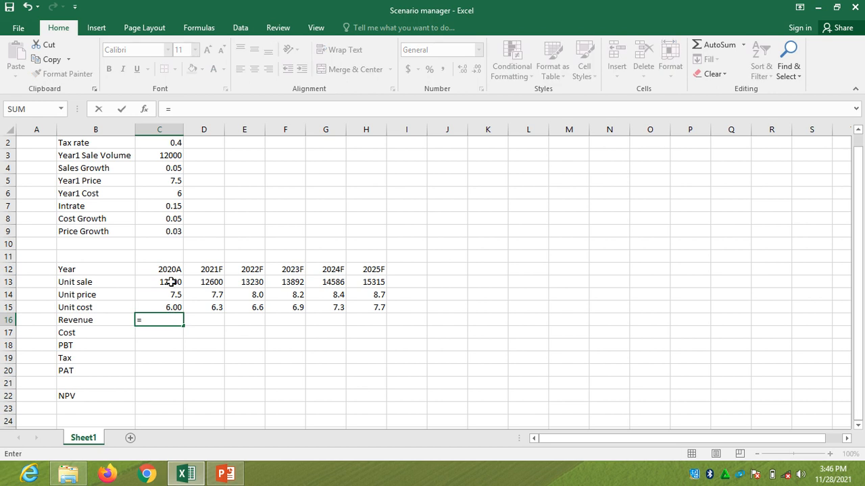
left_click(171, 282)
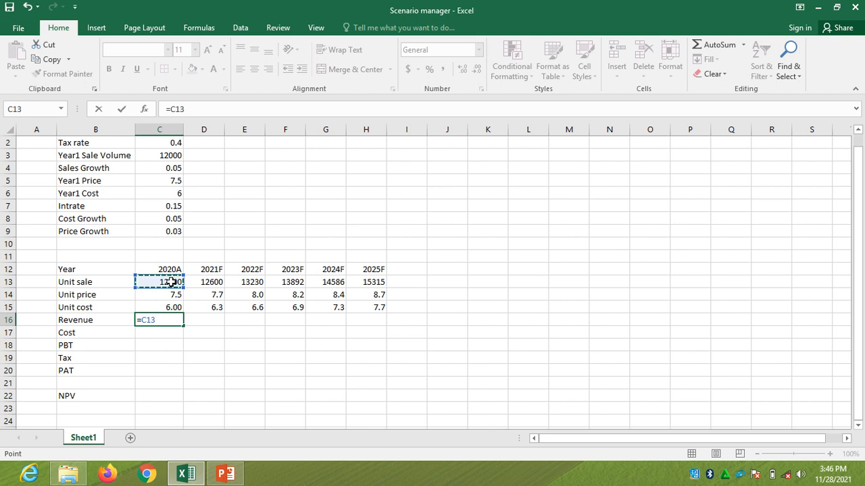
type("*")
left_click(173, 295)
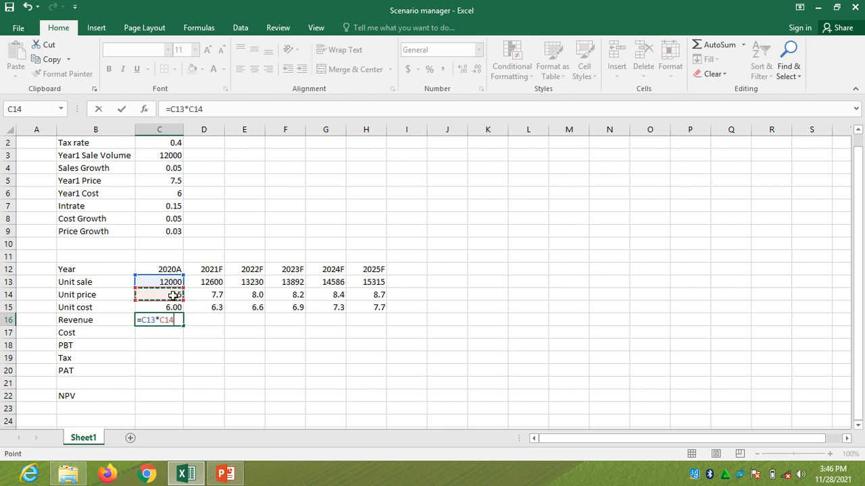
key("Return")
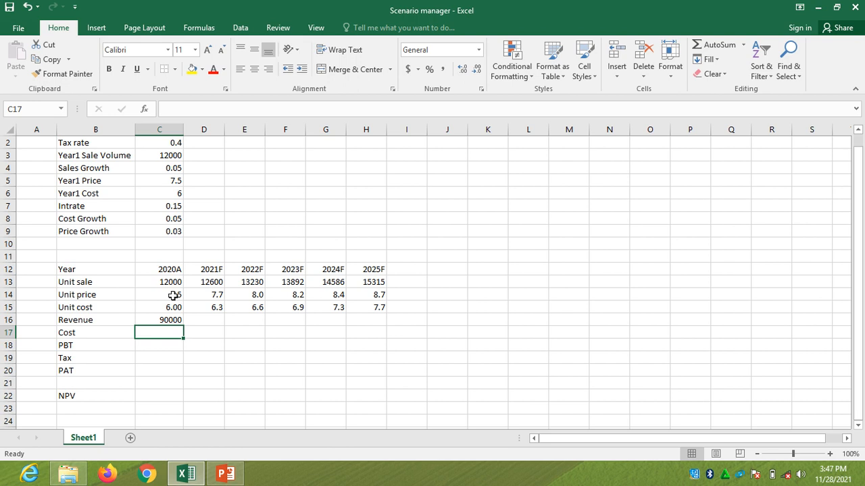
Fill the revenue formula from C16 across to H16 and show C16:H16 without decimal places
left_click(175, 319)
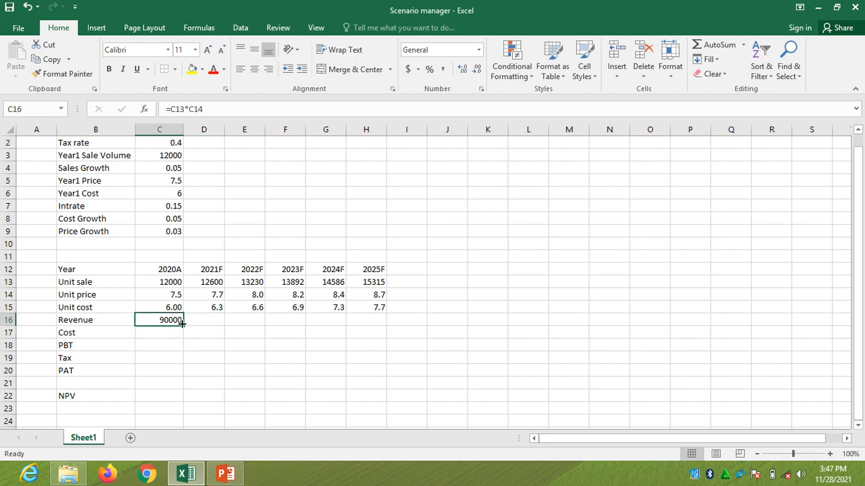
left_click_drag(182, 324, 376, 327)
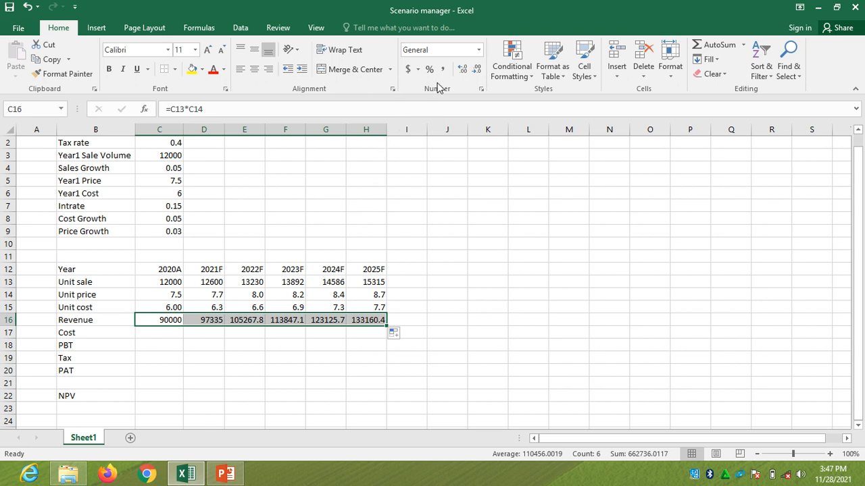
left_click(477, 70)
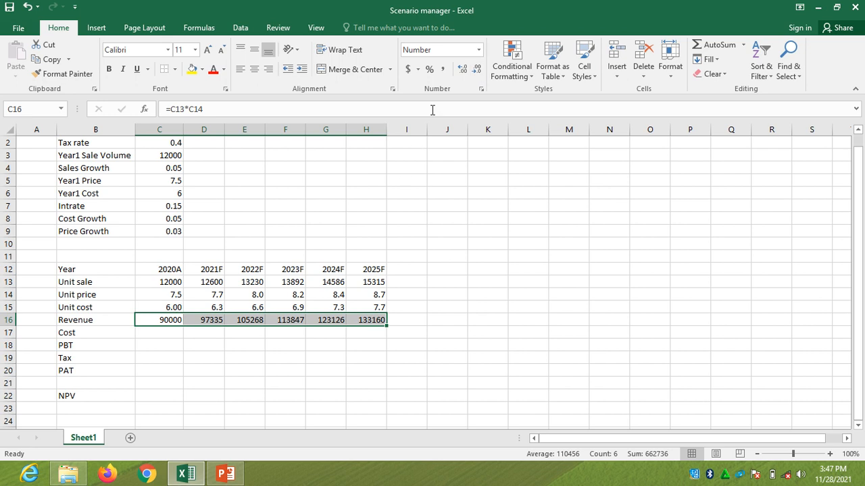
Enter =C13*C15 in C17 to calculate first-year cost from unit sale and unit cost
left_click(169, 333)
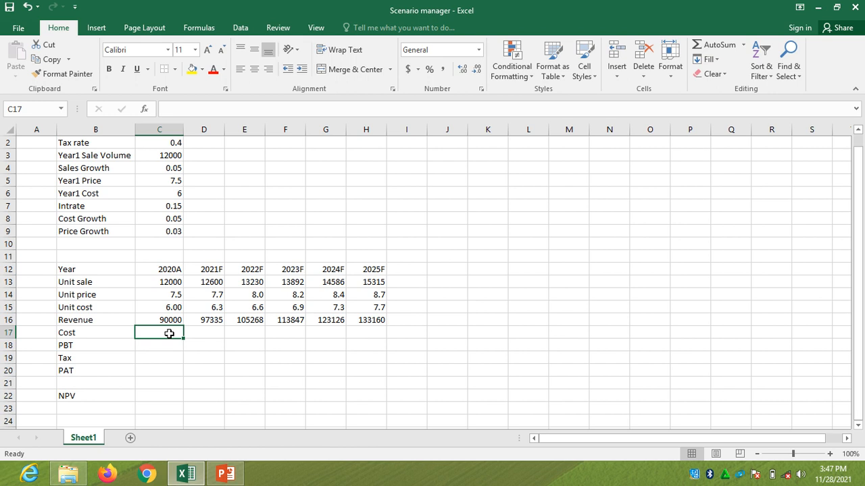
type("=")
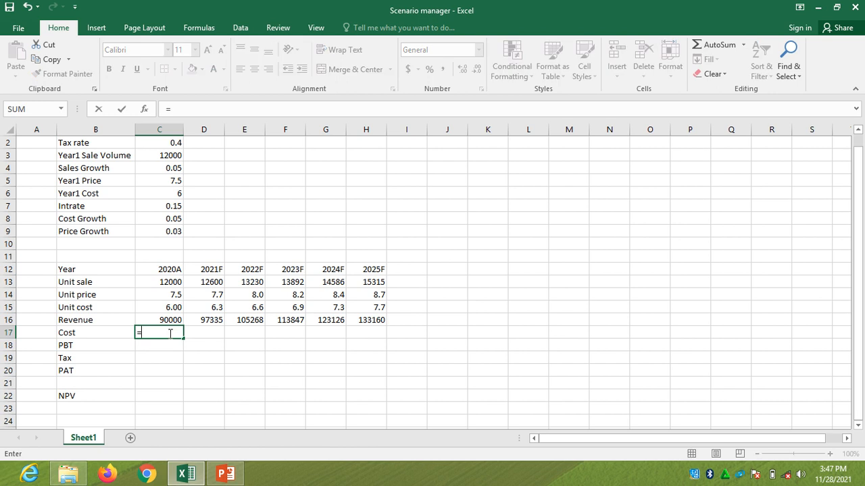
left_click(173, 282)
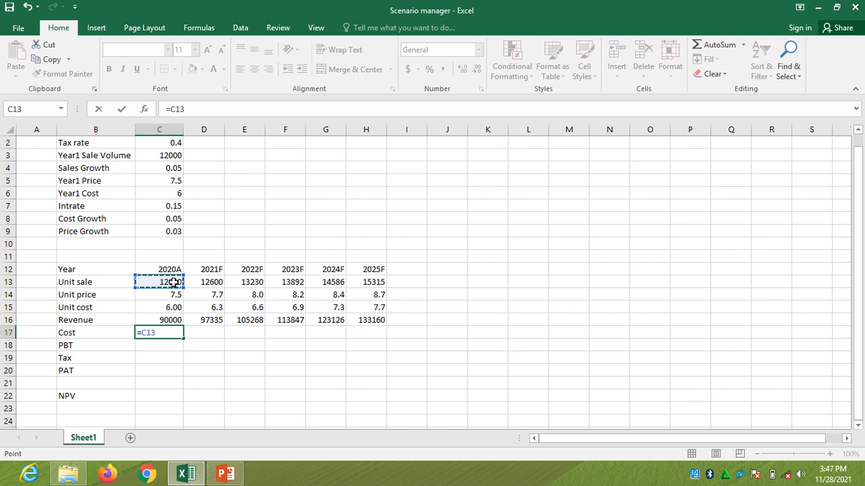
type("*")
left_click(178, 307)
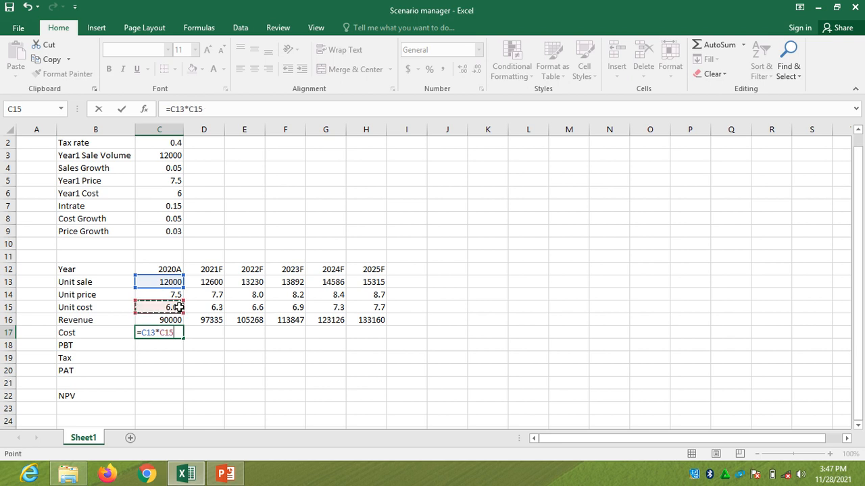
key("Return")
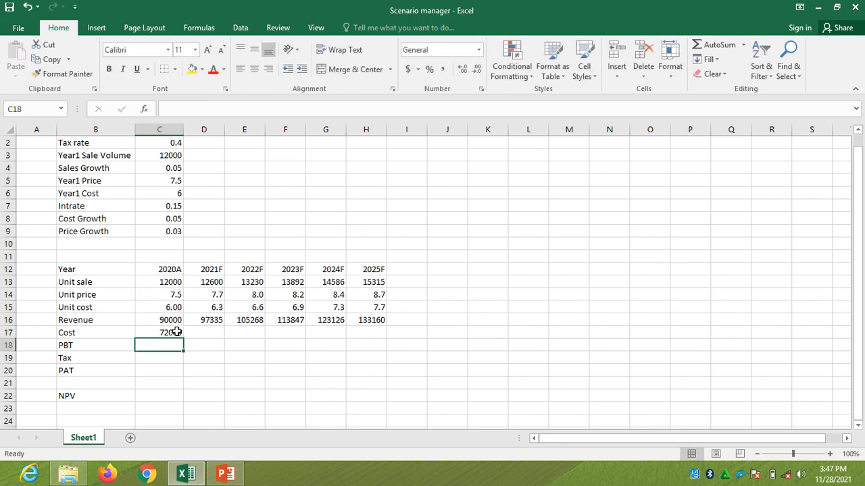
Fill the cost formula from C17 across to H17 and show C17:H17 without decimal places
left_click(175, 333)
left_click_drag(183, 336, 376, 339)
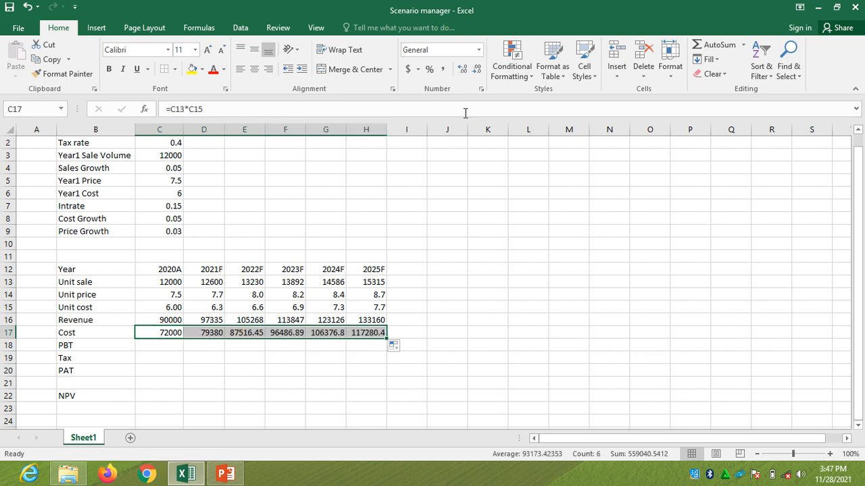
left_click(477, 70)
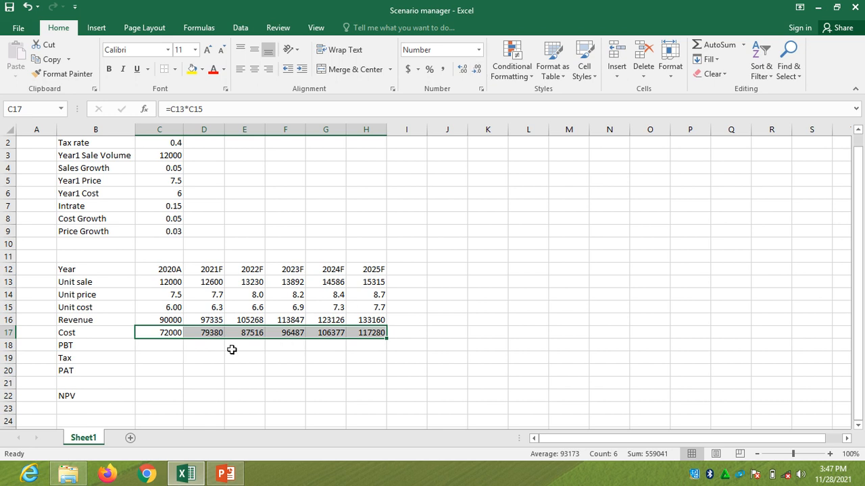
Calculate PBT as revenue minus cost with =C16-C17 in C18 and fill it across to H18
left_click(162, 346)
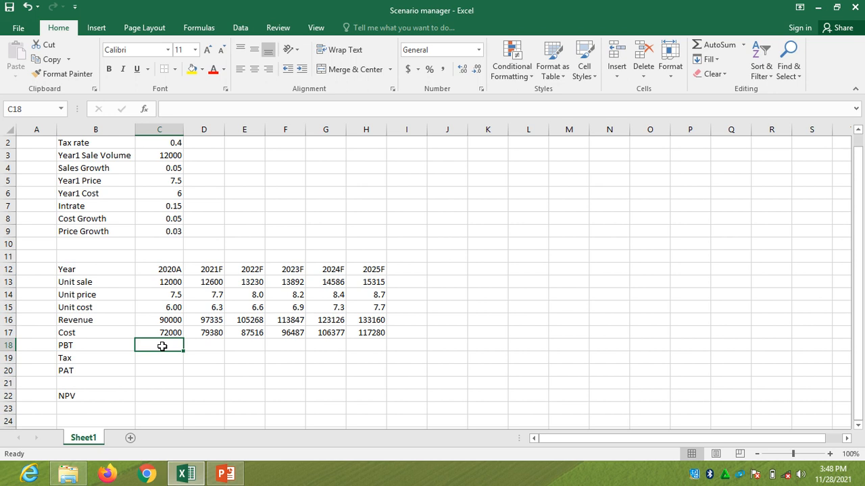
type("=")
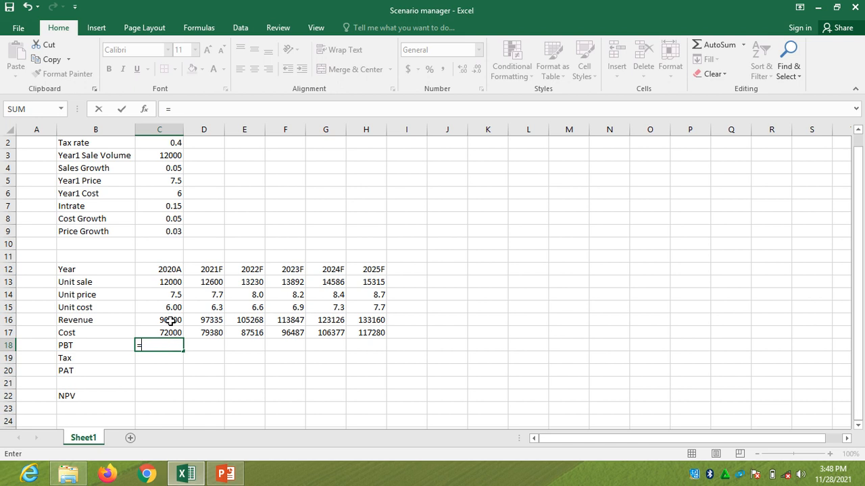
left_click(169, 320)
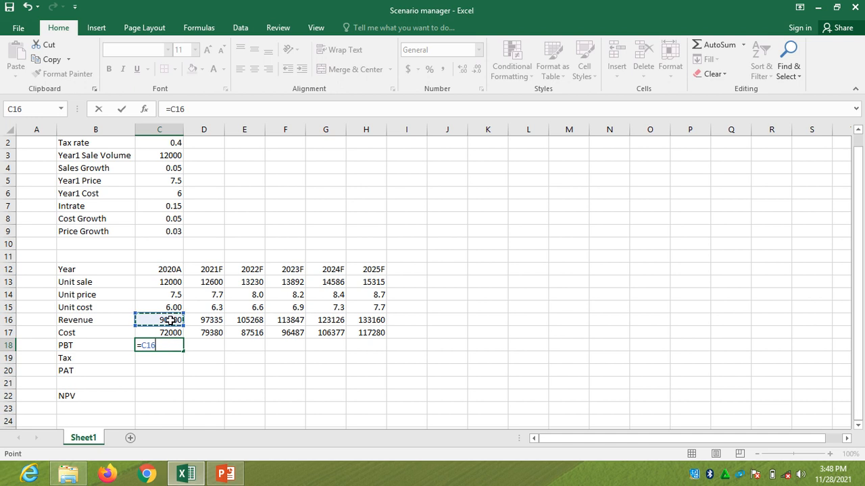
type("-")
left_click(171, 333)
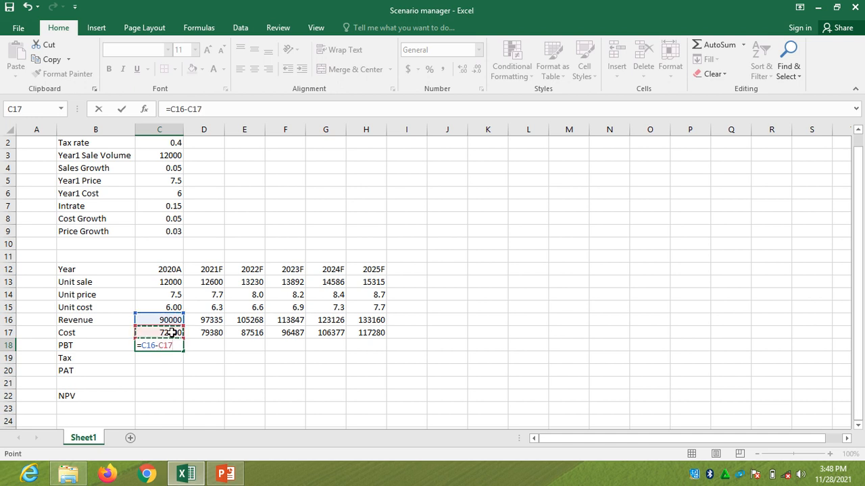
key("Return")
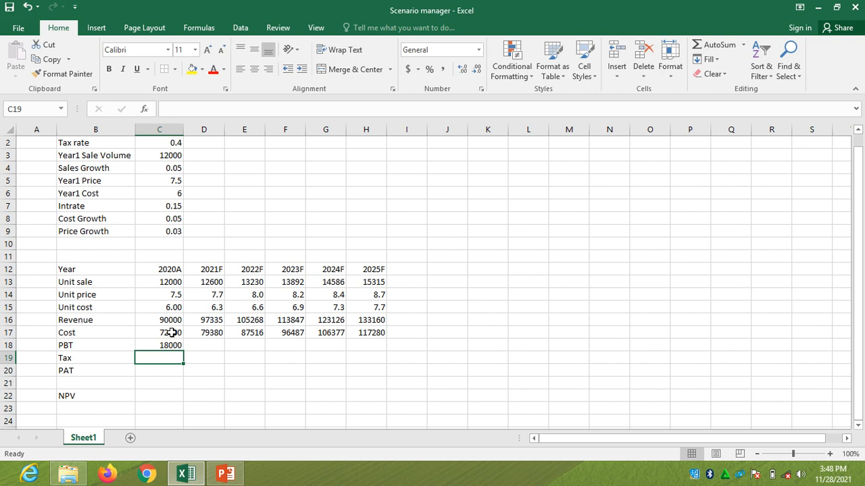
left_click(171, 345)
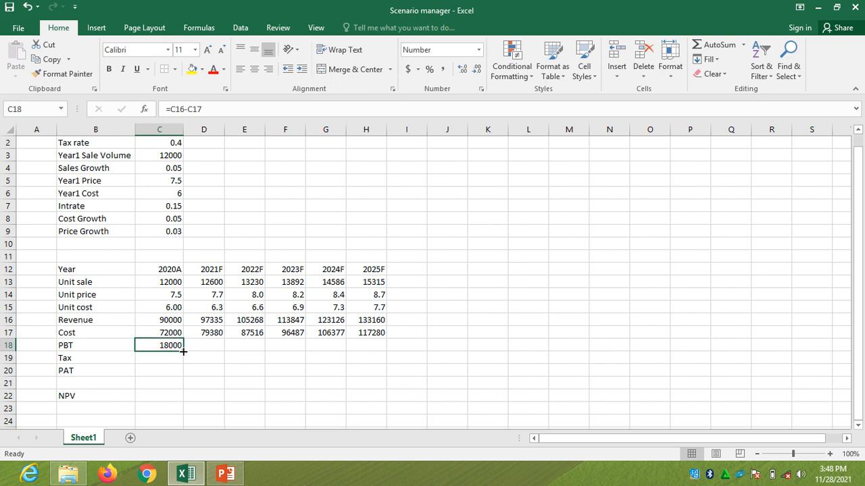
left_click_drag(183, 349, 373, 355)
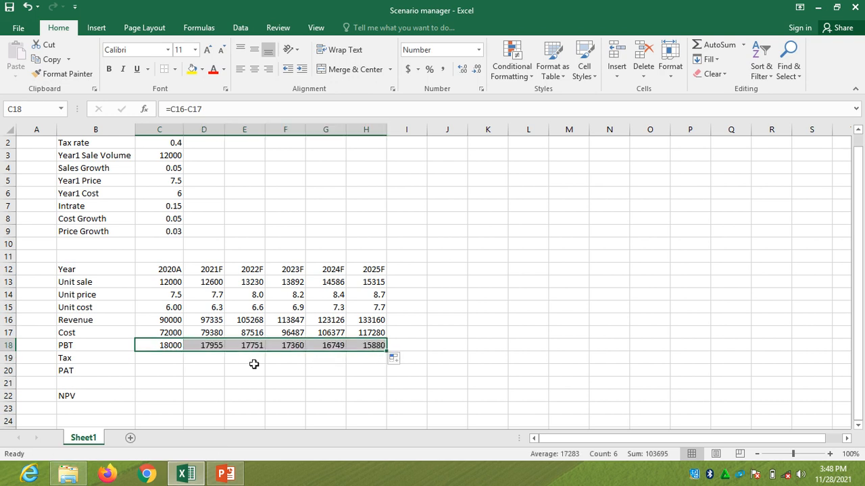
Enter =C2*C18 in C19 to calculate first-year tax from the tax rate and PBT
left_click(165, 360)
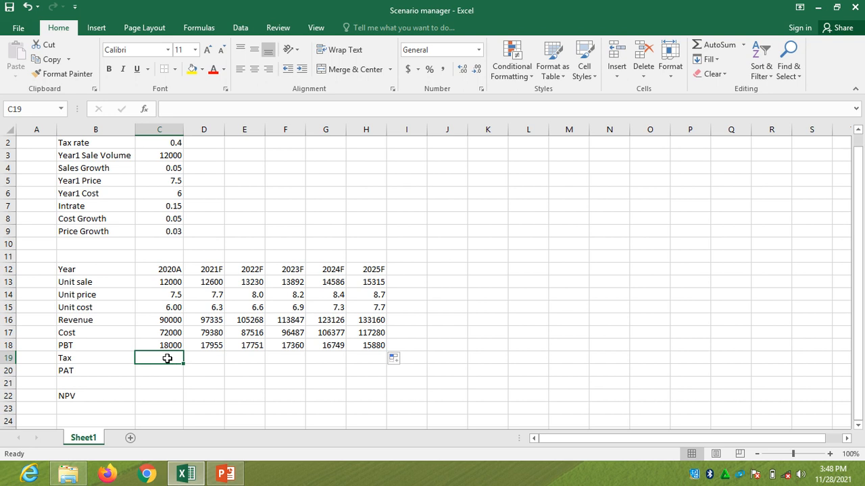
type("=")
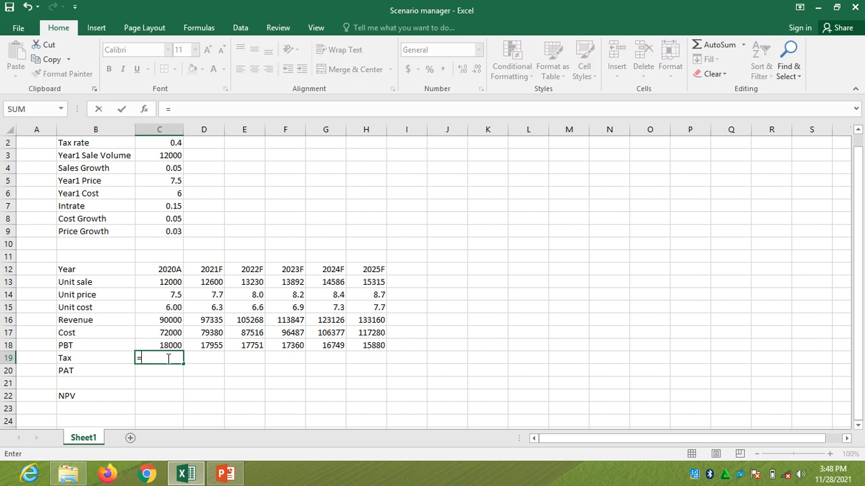
left_click(177, 144)
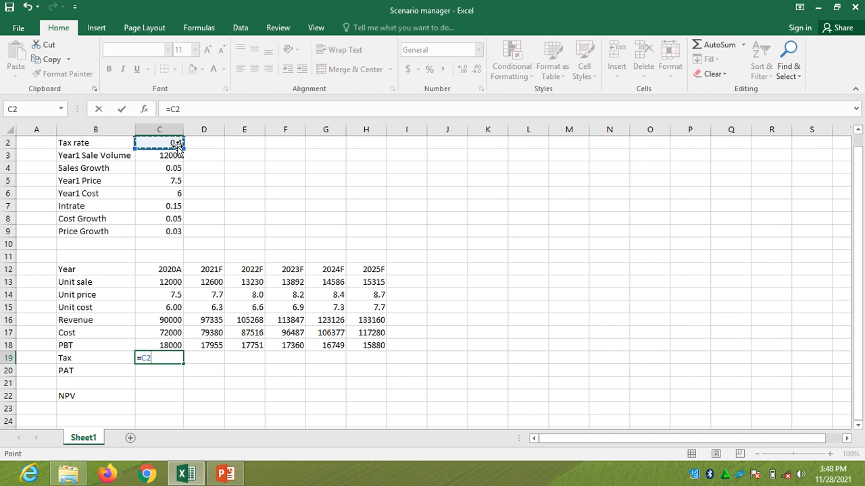
type("*")
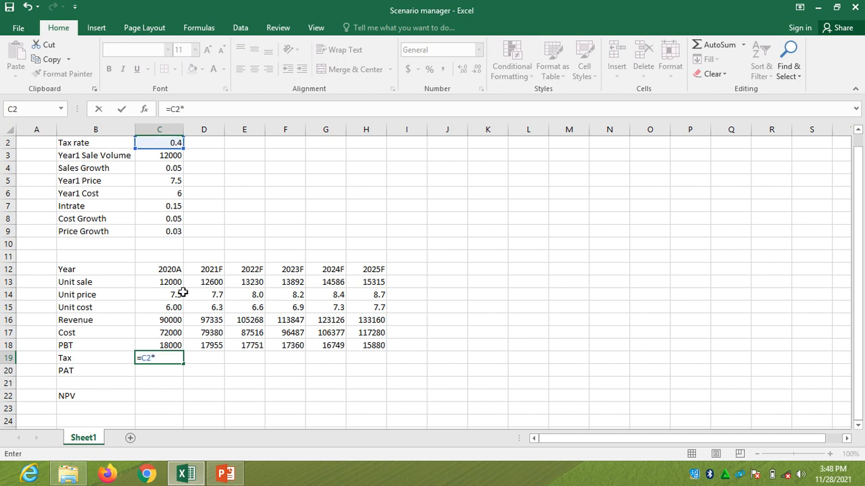
left_click(175, 346)
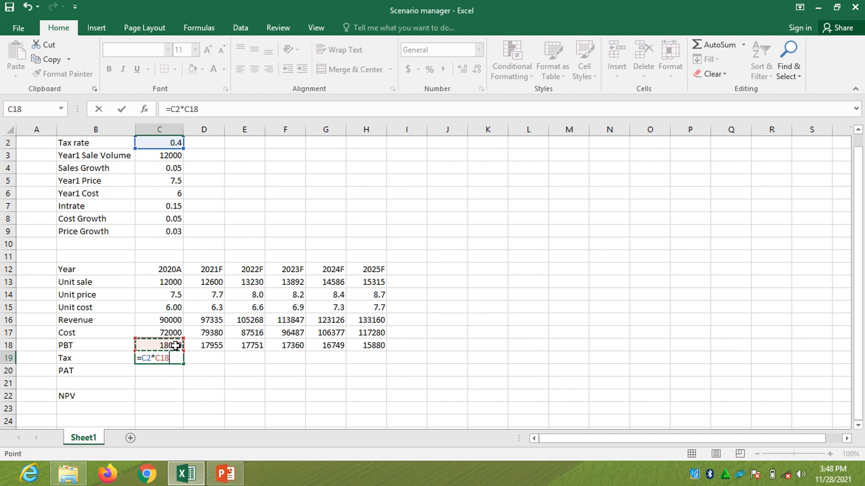
key("Return")
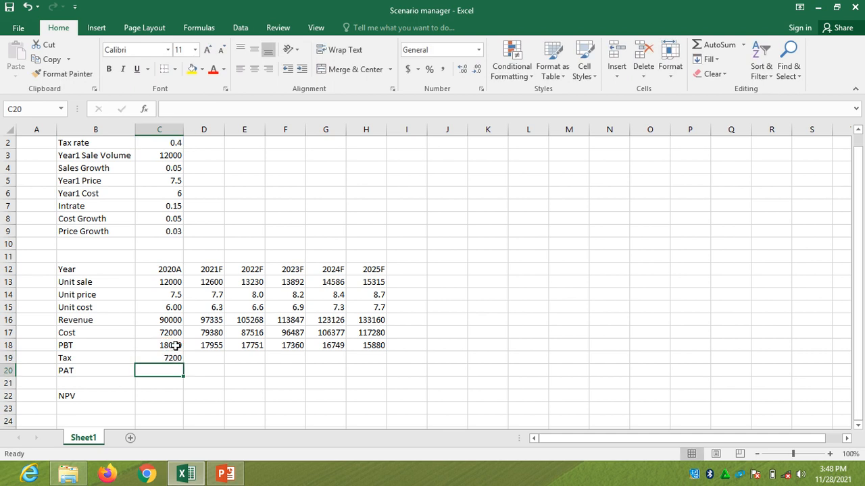
Make the tax rate reference in C19 absolute so the formula reads =$C$2*C18
left_click(174, 358)
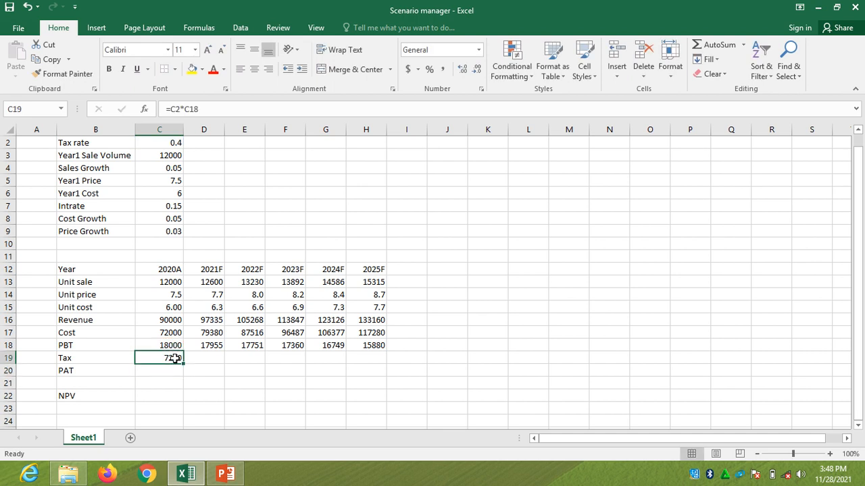
left_click(176, 109)
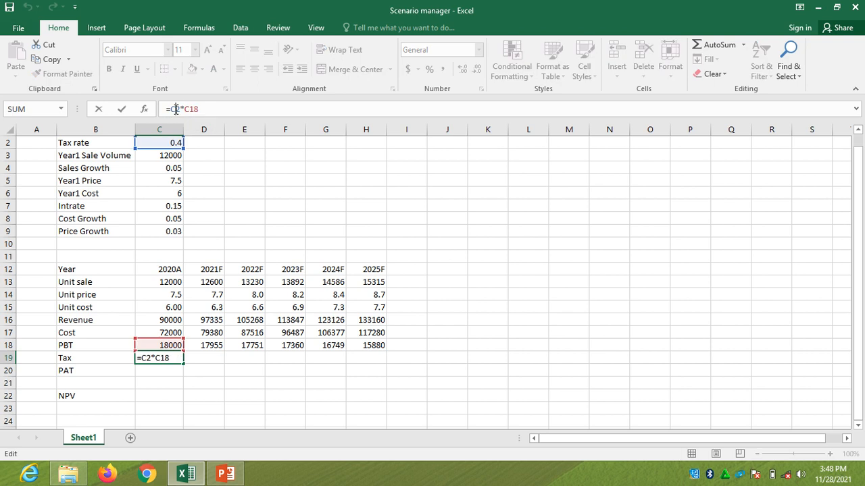
key("F4")
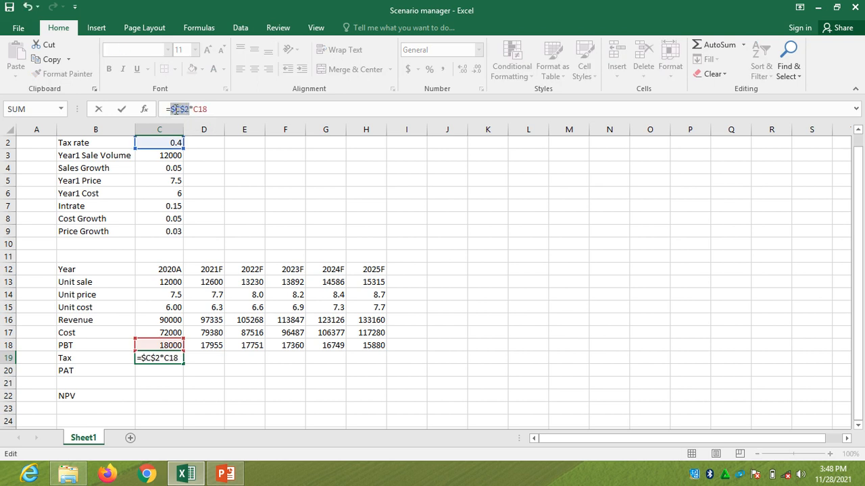
key("Return")
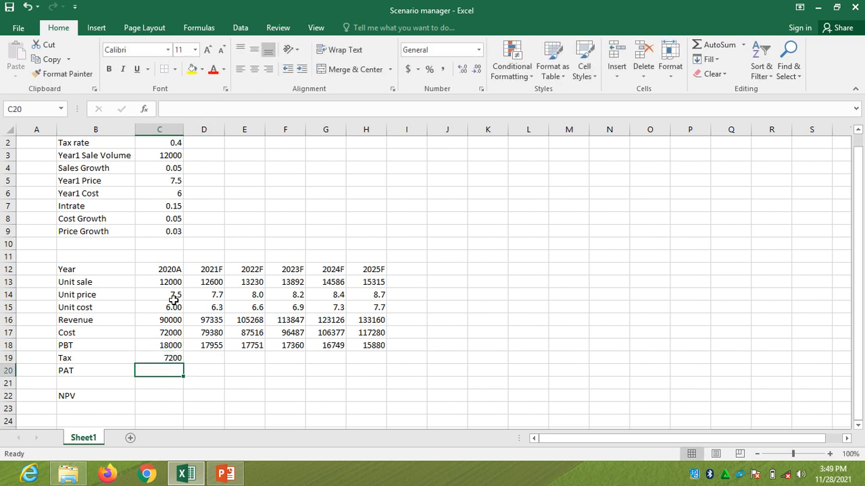
Fill the tax formula from C19 across to H19 and show C19:H19 without decimal places
left_click(172, 358)
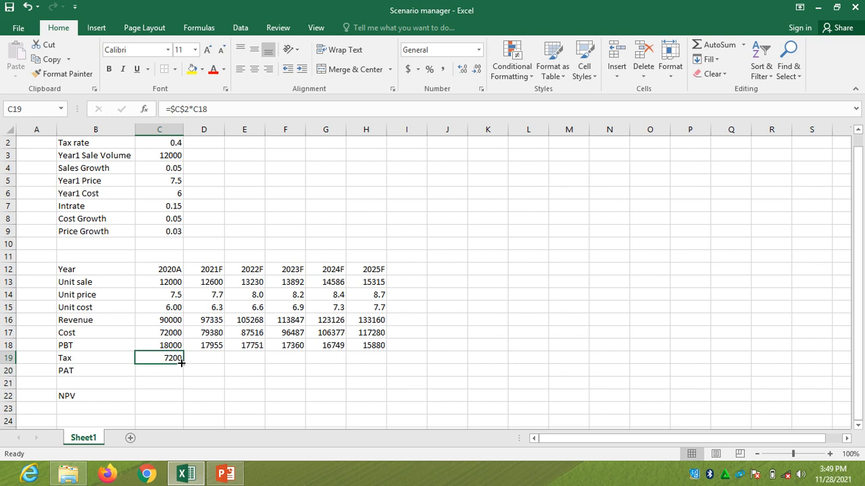
left_click_drag(183, 363, 368, 377)
left_click_drag(369, 377, 367, 376)
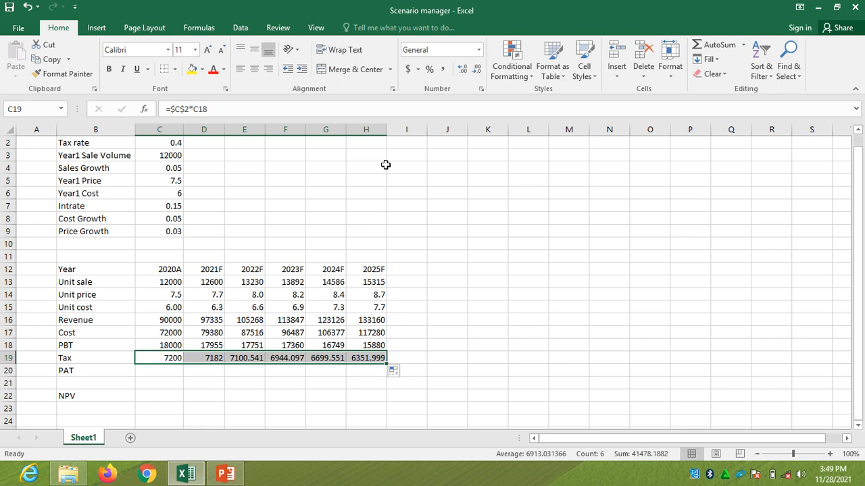
left_click(477, 70)
left_click(477, 71)
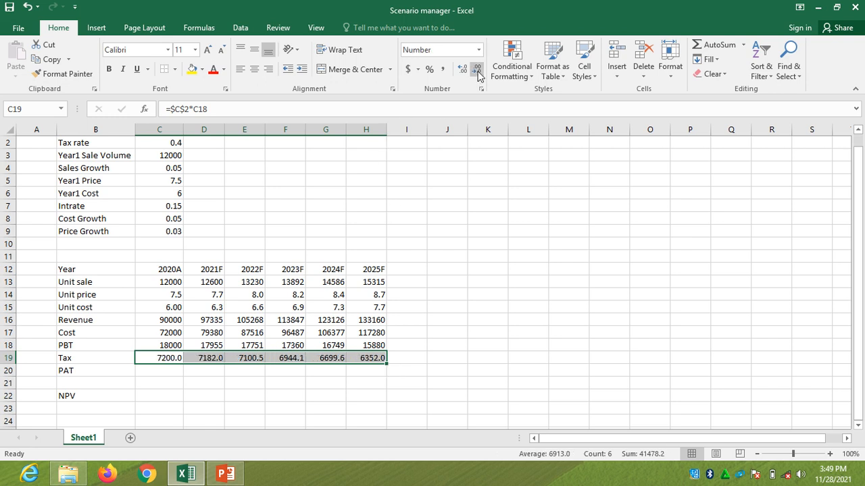
left_click(477, 70)
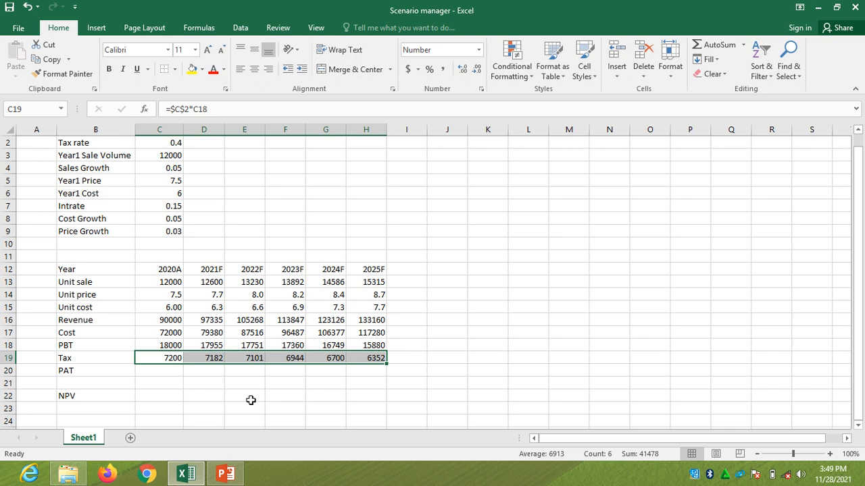
Calculate PAT as PBT minus tax with =C18-C19 in C20 and fill it across to H20
left_click(168, 372)
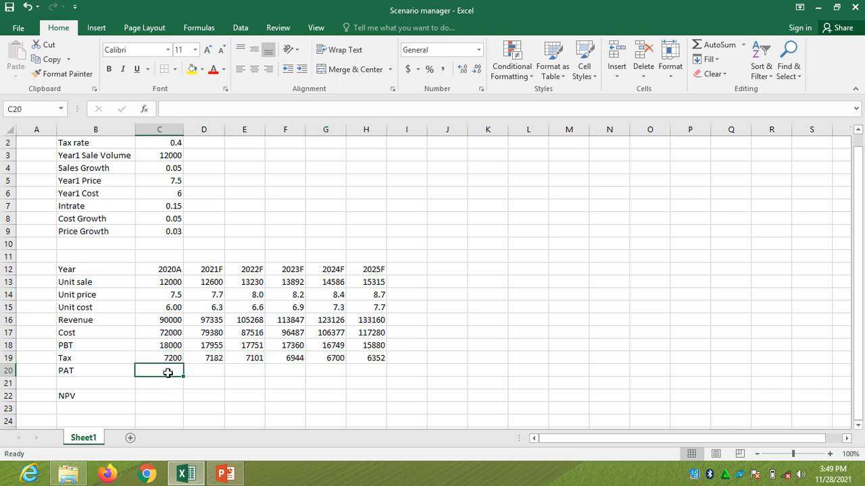
type("=")
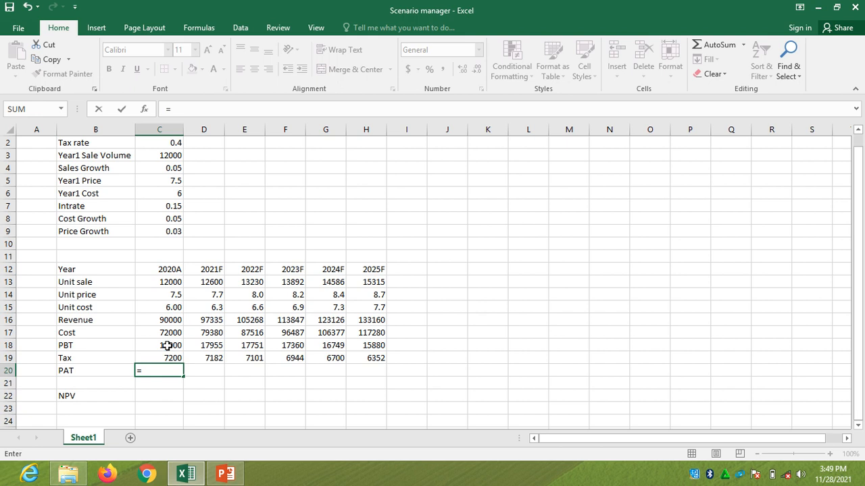
left_click(167, 346)
type("-")
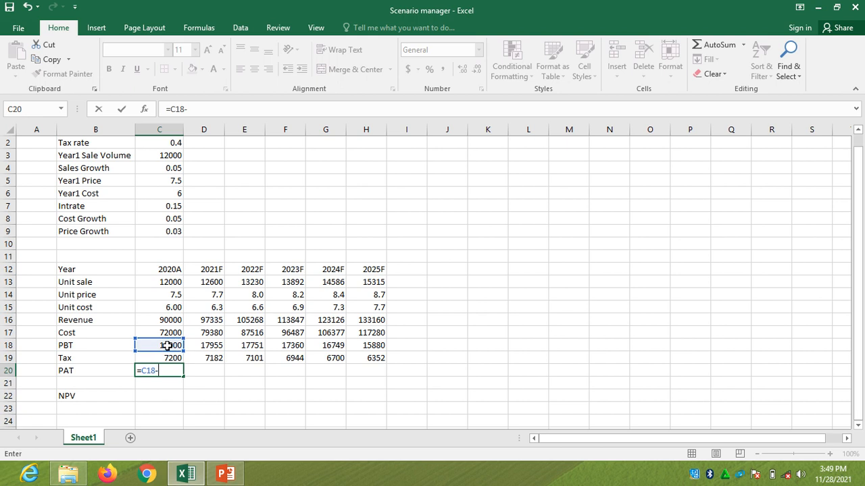
left_click(167, 359)
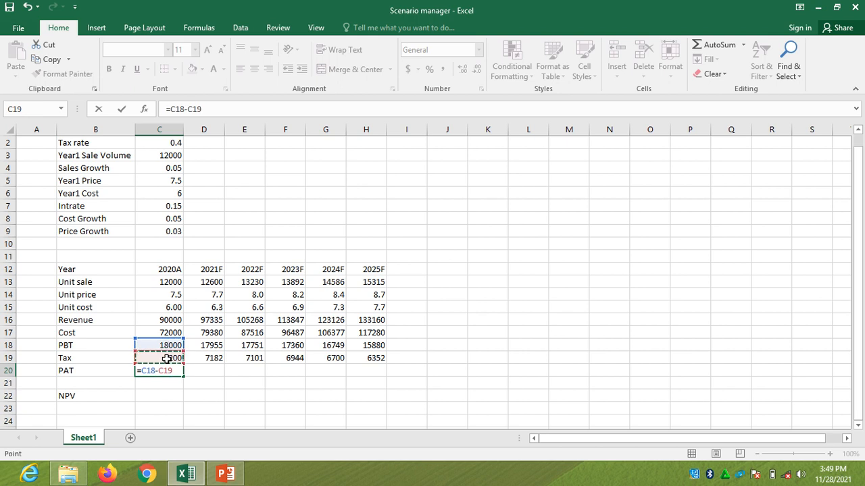
key("Return")
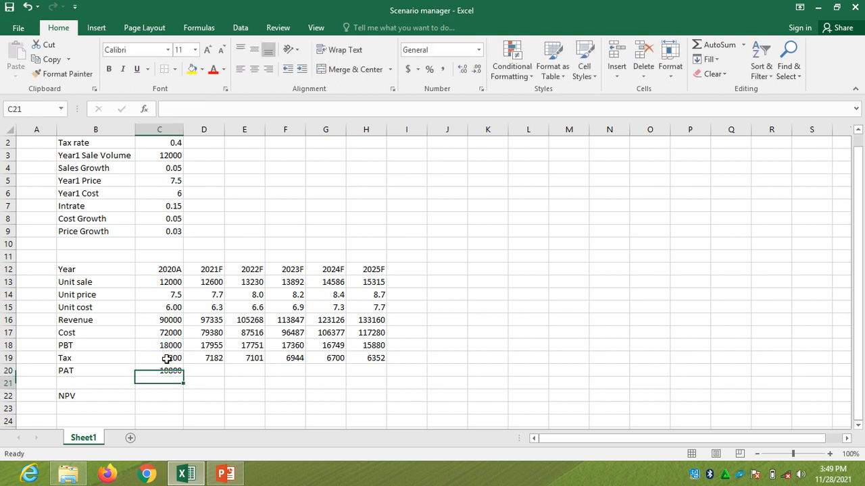
left_click(171, 371)
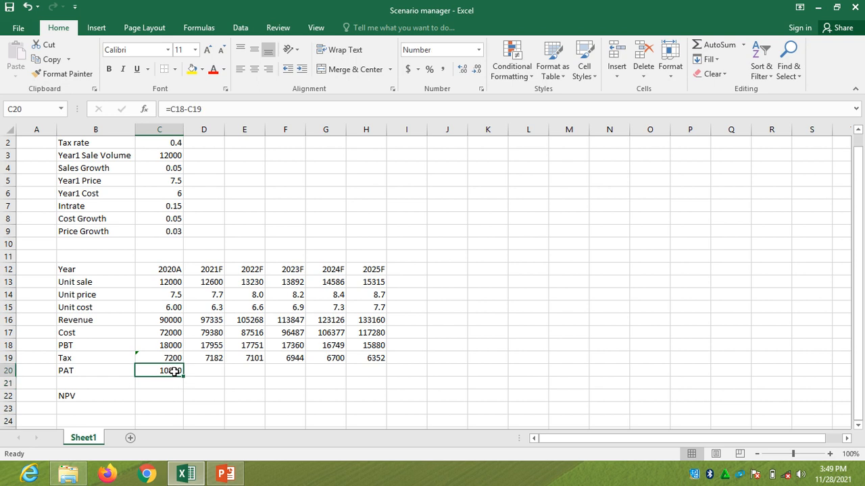
left_click_drag(182, 375, 372, 383)
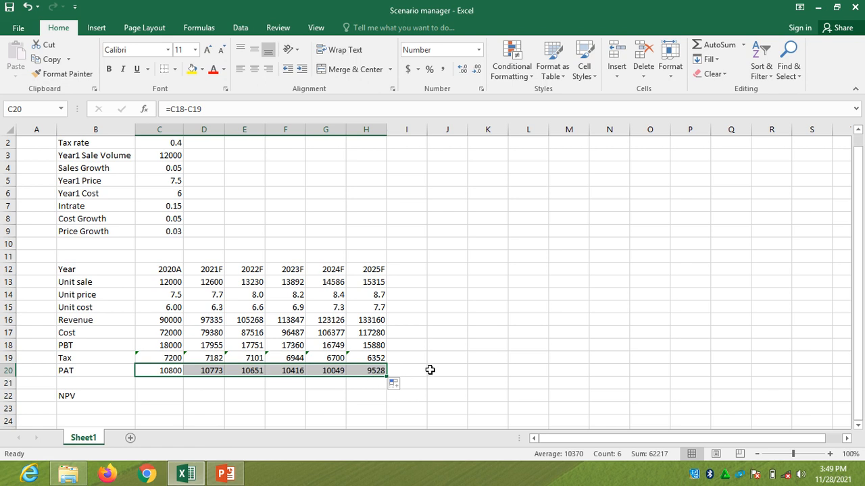
Ignore the inconsistent-formula error flagged on the Tax row cells C19:H19
left_click(430, 370)
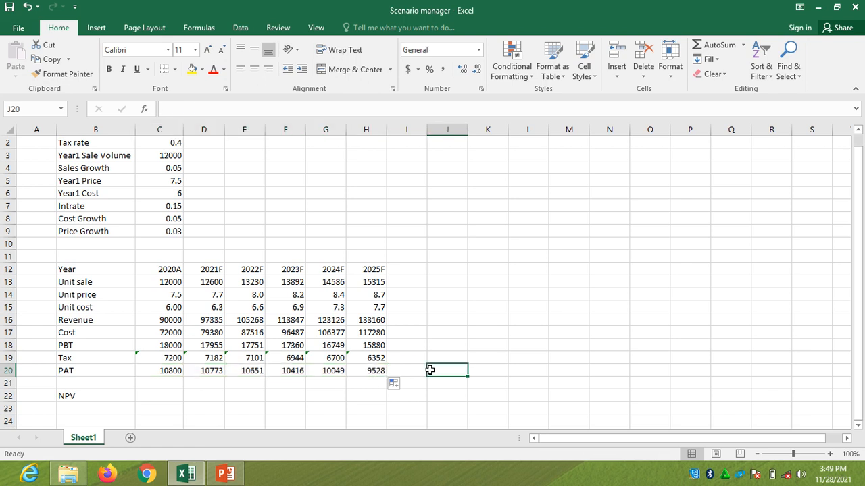
left_click(155, 354)
key("shift+Right")
key("shift+Right")
key("shift+Right")
key("shift+Right")
key("shift+Right")
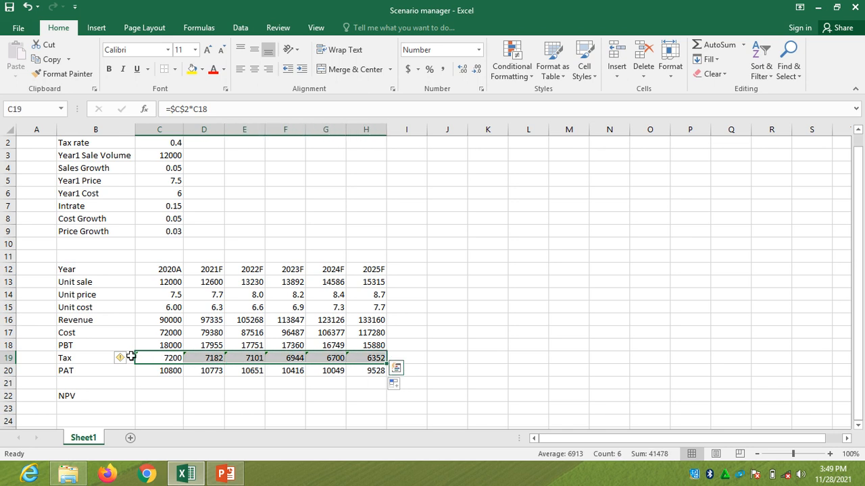
left_click(127, 359)
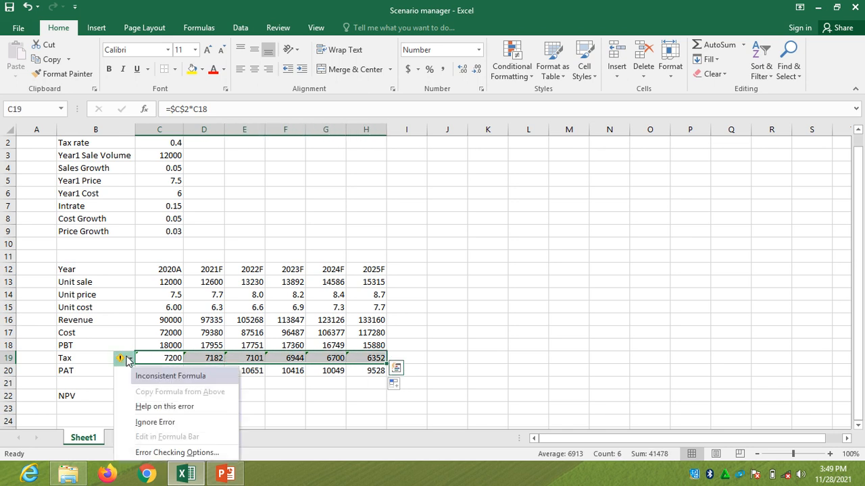
left_click(159, 422)
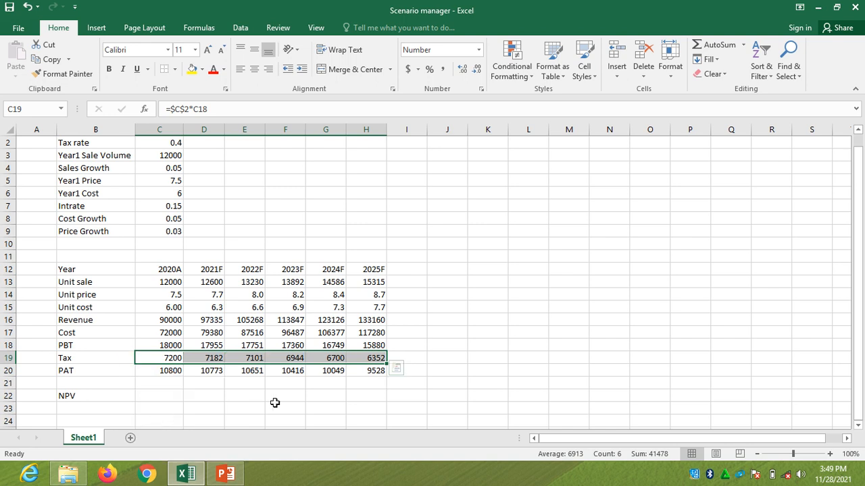
left_click(312, 410)
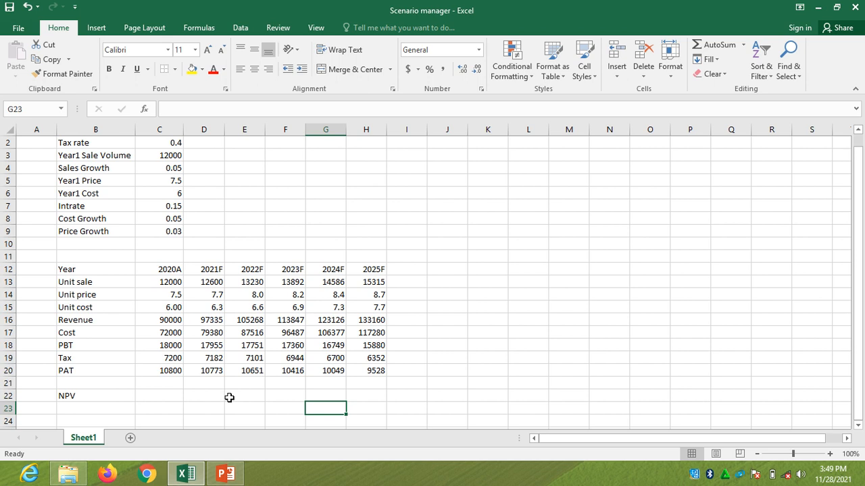
Format the Revenue through PAT values in C16:H20 with the comma style and no decimal places
left_click(175, 321)
key("shift+Right")
key("shift+Right")
key("shift+Right")
key("shift+Right")
key("shift+Right")
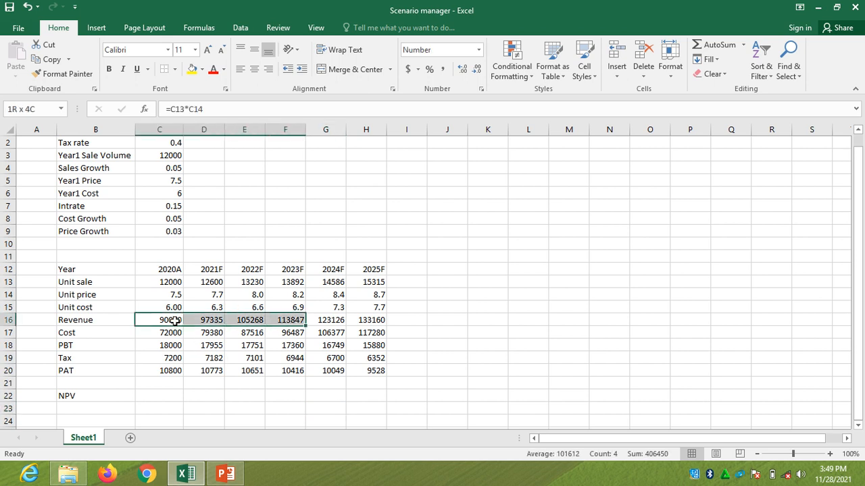
key("shift+Down")
key("shift+Down")
key("shift+Down")
key("shift+Down")
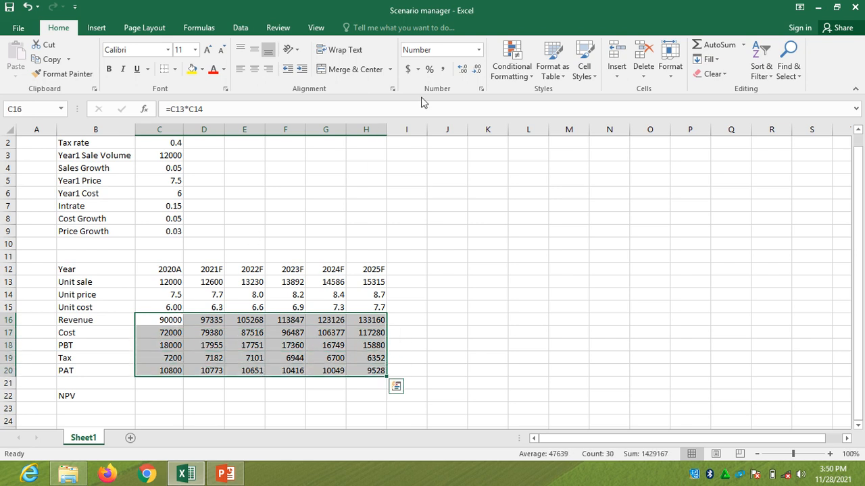
left_click(443, 71)
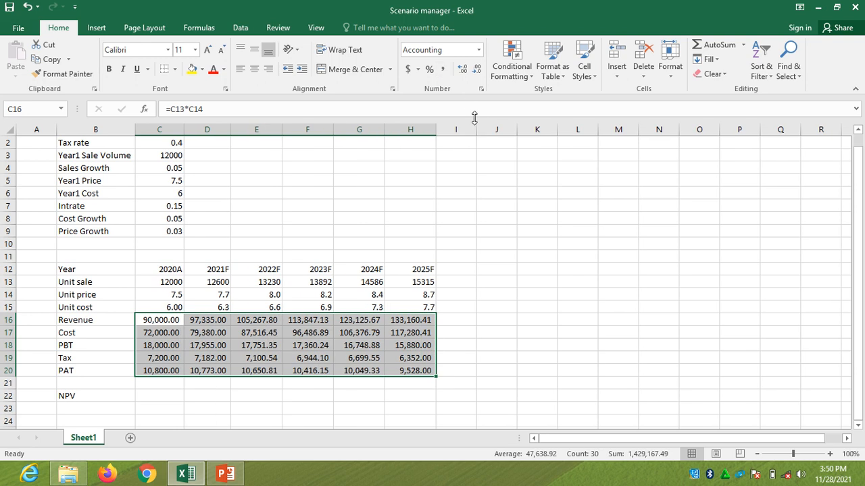
left_click(477, 70)
left_click(477, 70)
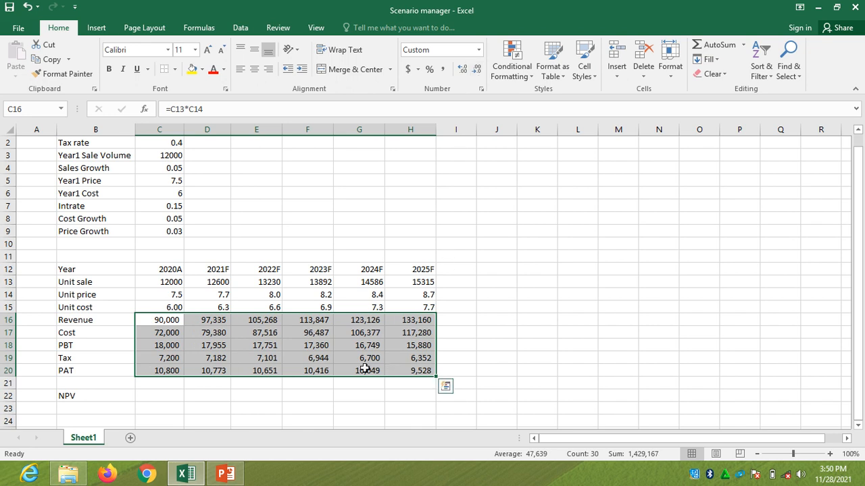
left_click(338, 390)
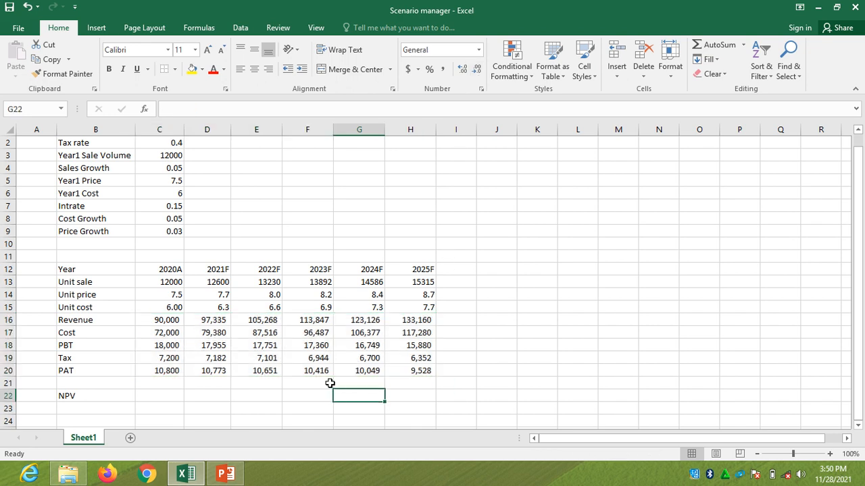
Format the Unit sale values in C13:H13 with the comma style and no decimal places
left_click(176, 283)
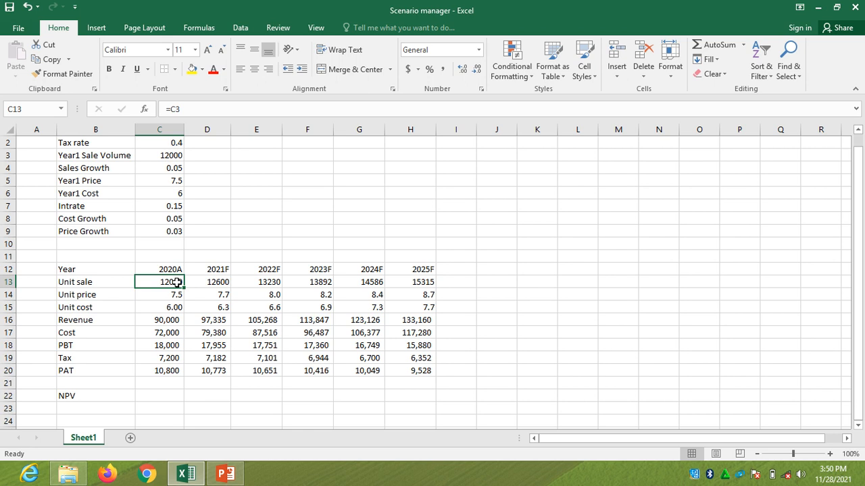
key("shift+Right")
key("shift+Right")
key("shift+Right")
key("shift+Right")
key("shift+Right")
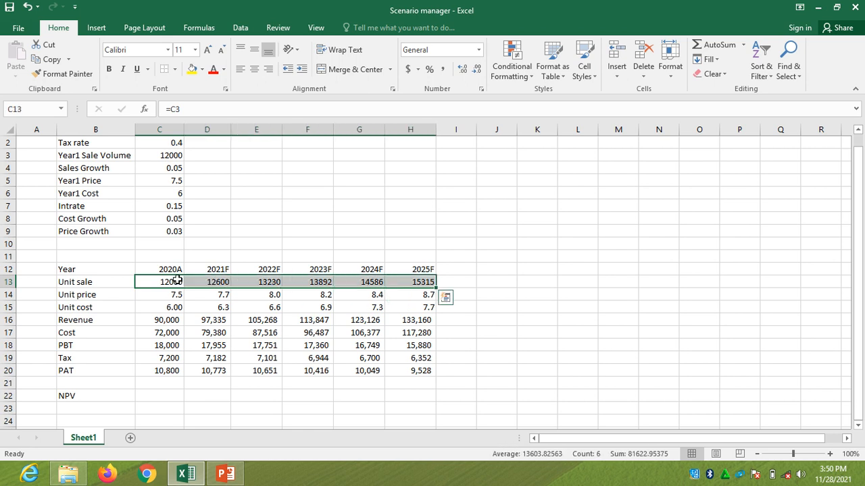
left_click(443, 69)
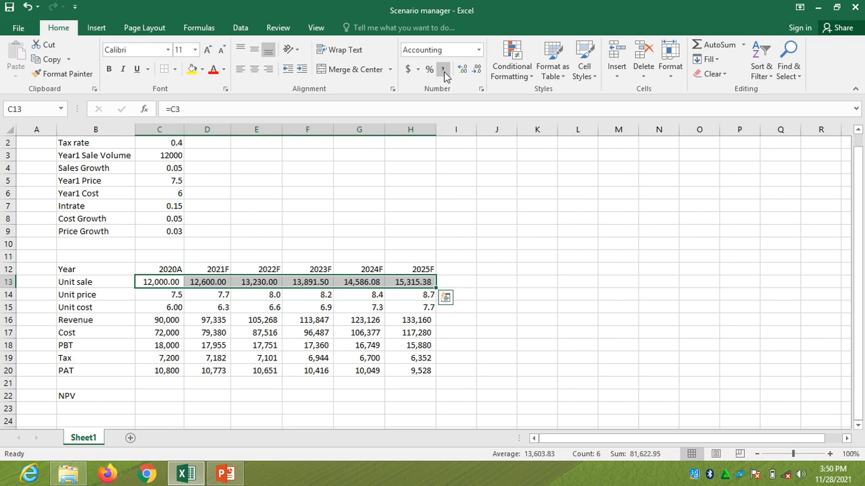
left_click(478, 73)
left_click(477, 73)
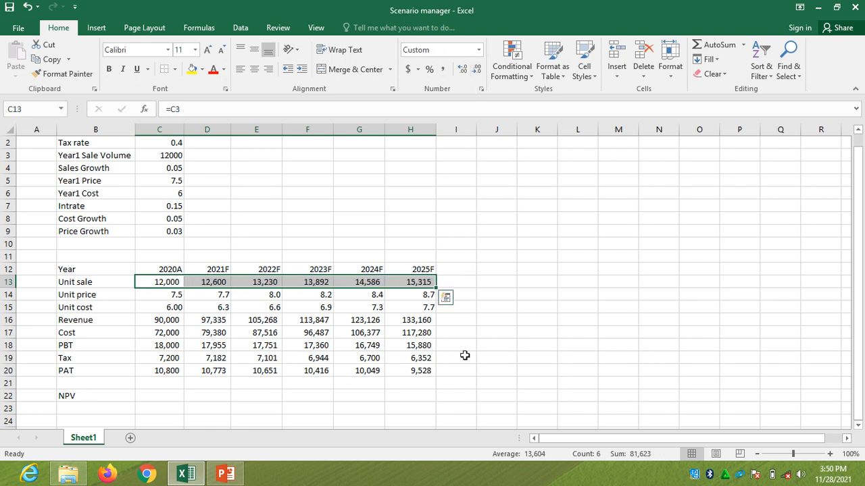
left_click(450, 397)
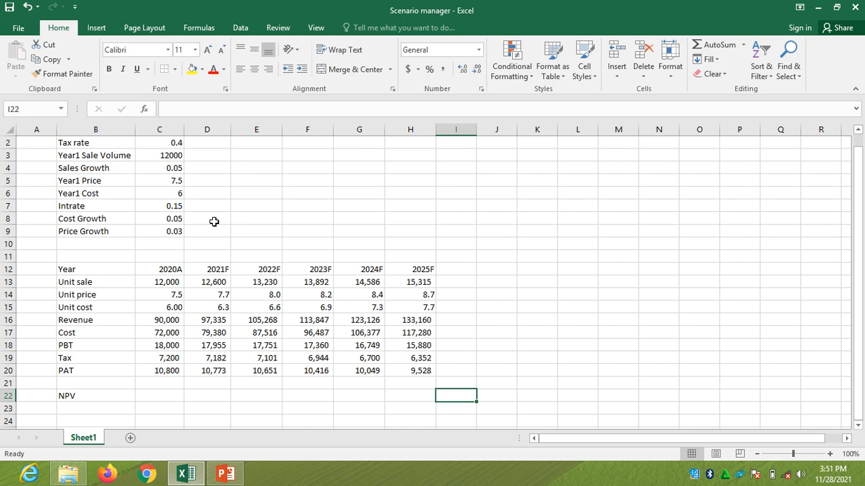
Change the Price Growth assumption in C9 to 0.06
left_click(176, 232)
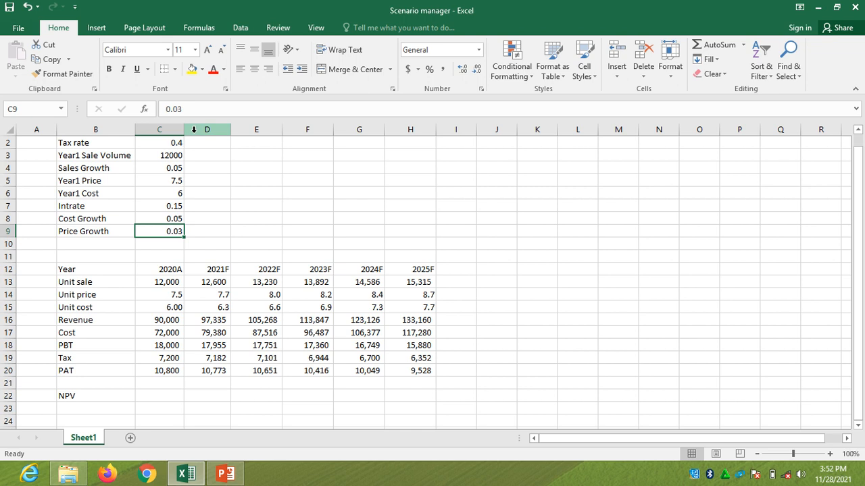
left_click(187, 109)
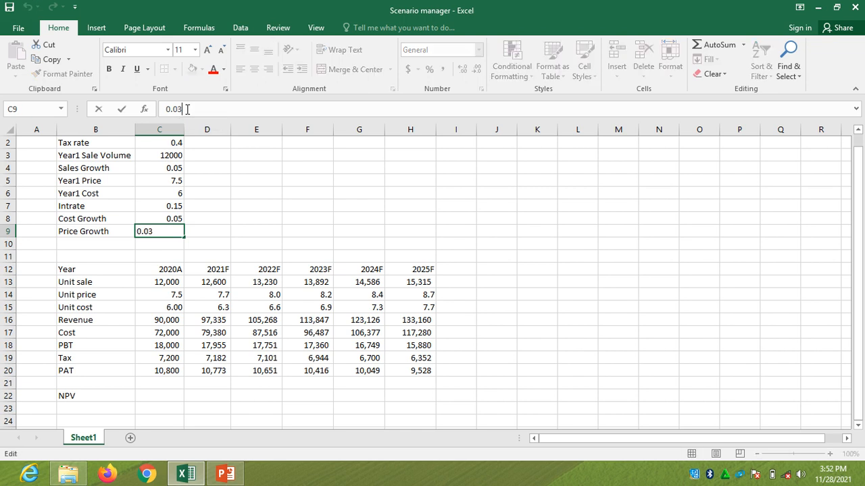
key("BackSpace")
type("6")
left_click(514, 332)
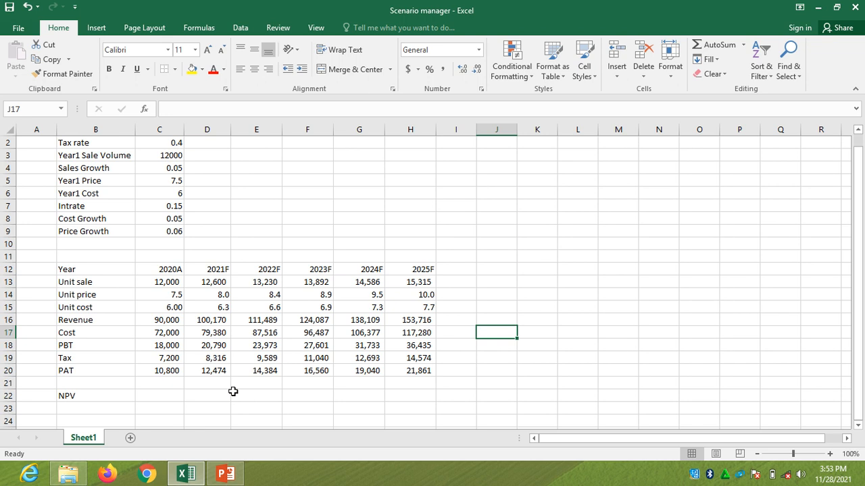
Calculate NPV in C22 from the interest rate and the 2021F to 2025F PAT values with =NPV(C7,D20:H20)
left_click(173, 395)
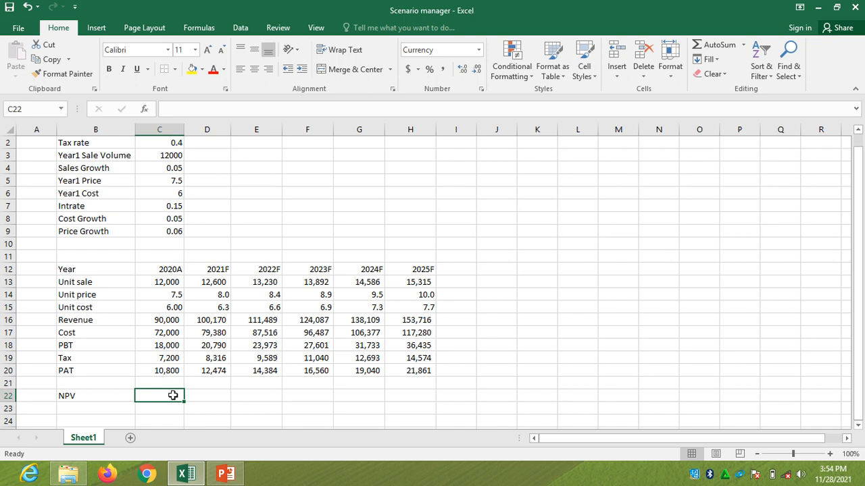
type("=")
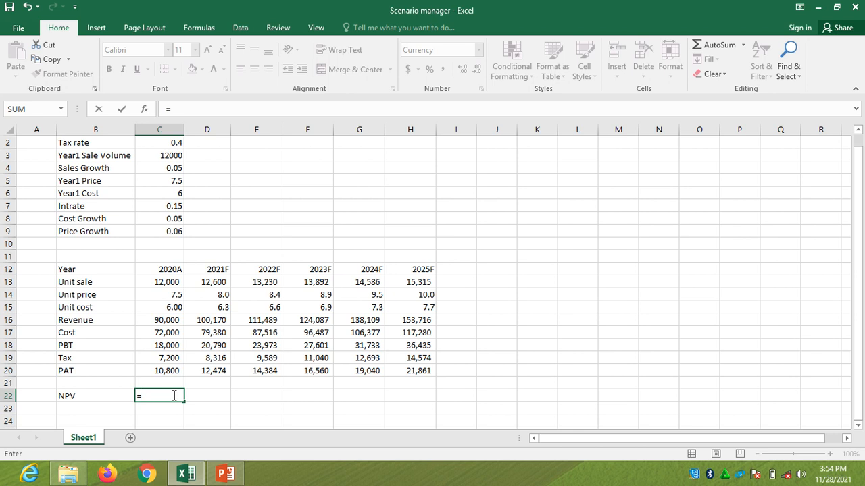
type("np")
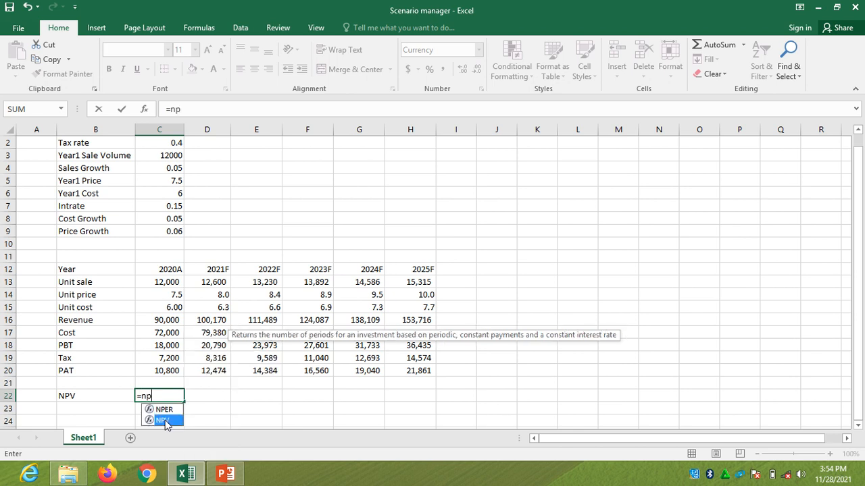
double_click(163, 420)
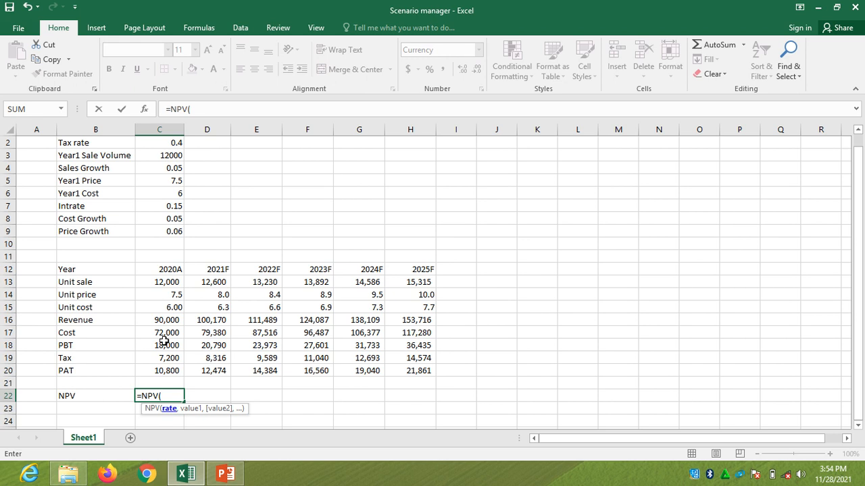
left_click(180, 206)
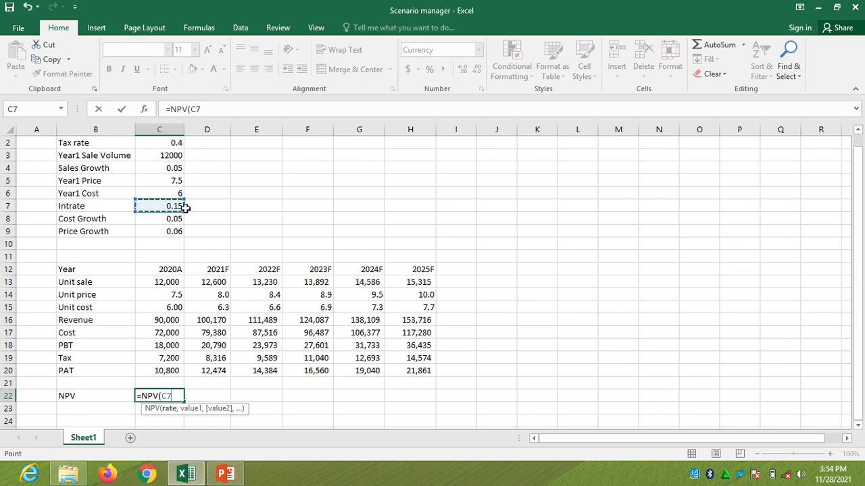
type(",")
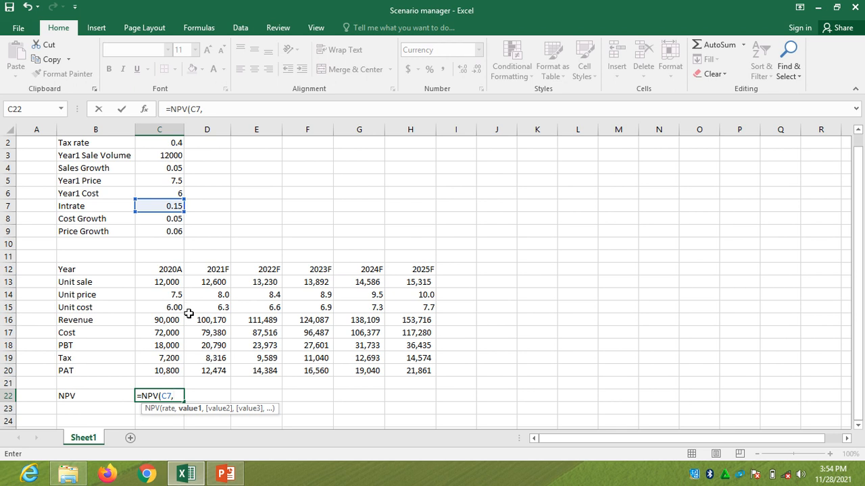
left_click(210, 372)
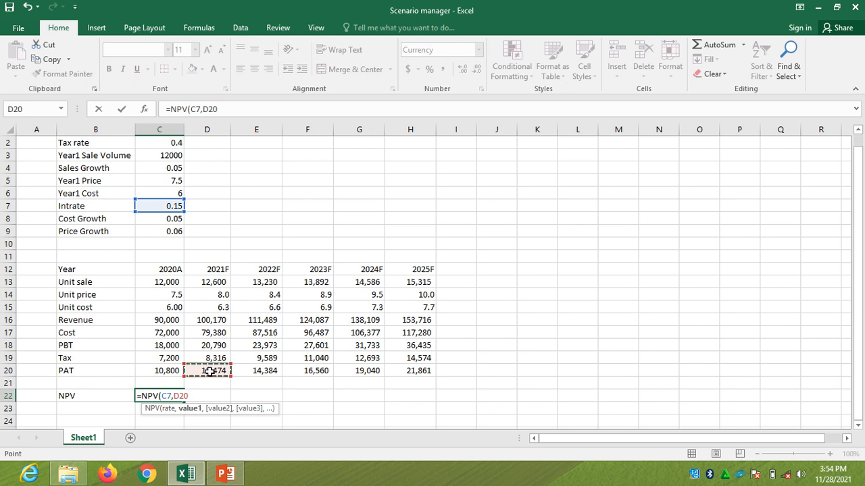
key("shift+Right")
key("shift+Right")
key("shift+Right")
key("shift+Right")
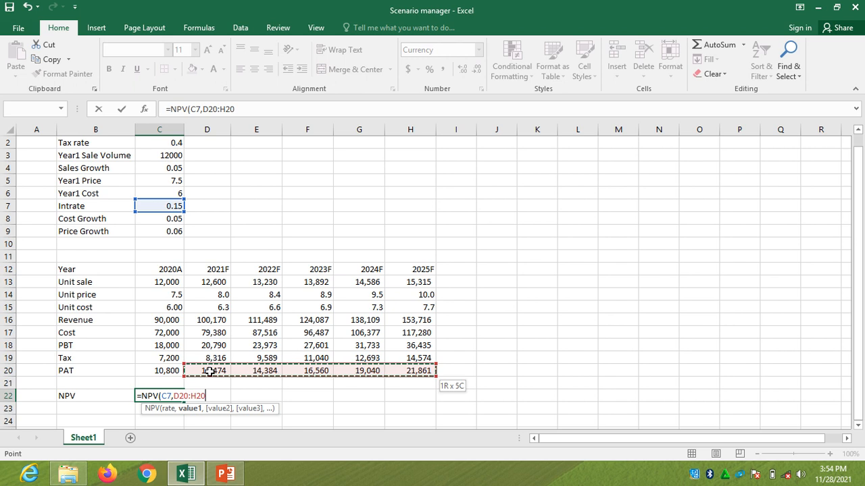
key("Return")
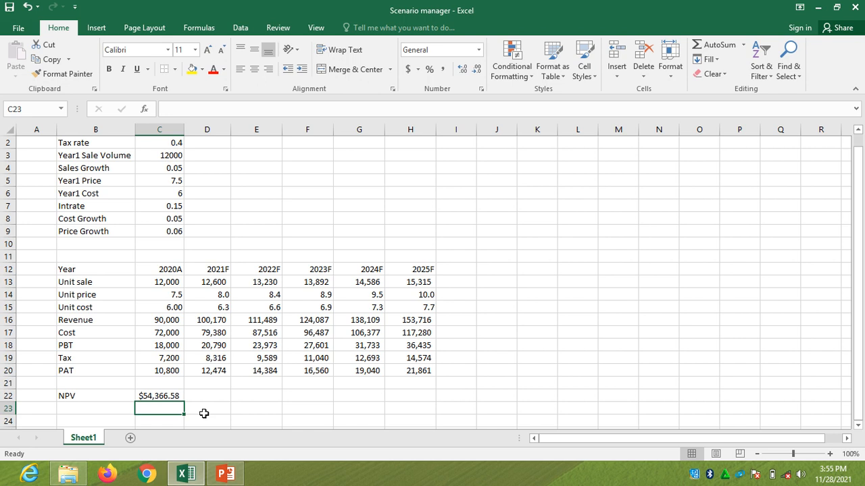
Show the NPV result in C22 without decimal places
left_click(176, 397)
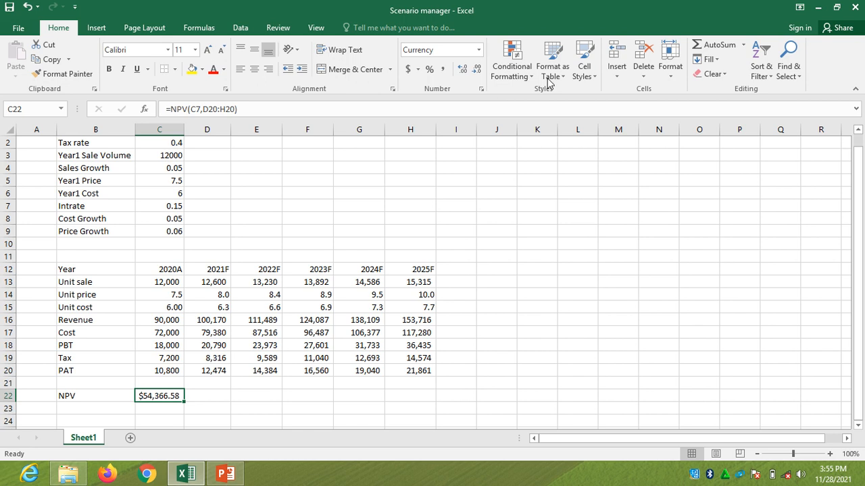
left_click(476, 70)
left_click(476, 70)
left_click(212, 371)
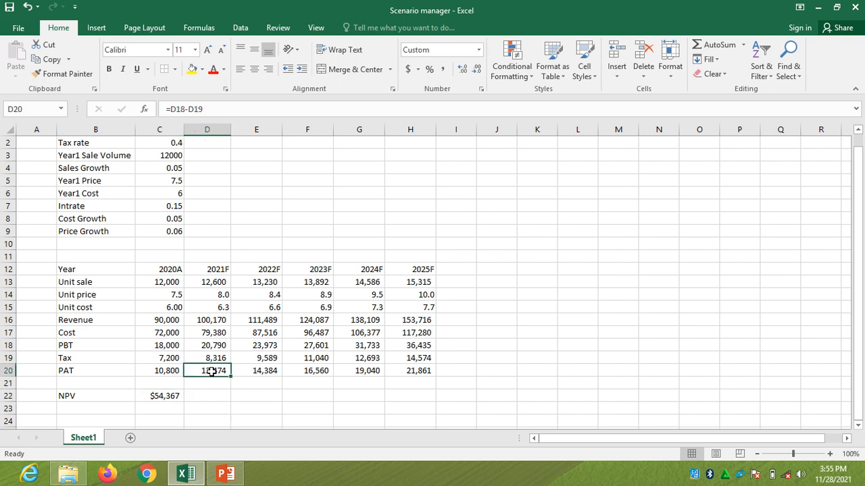
key("shift+Right")
key("shift+Right")
key("shift+Right")
key("shift+Right")
key("shift+Right")
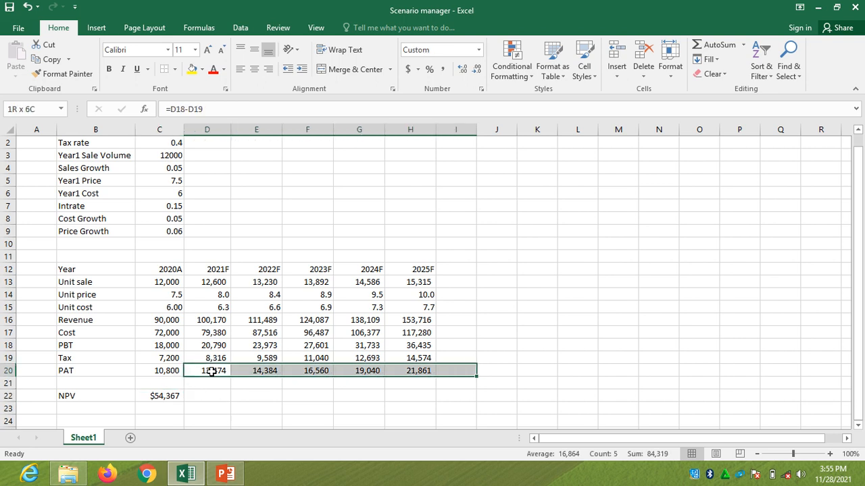
key("shift+Left")
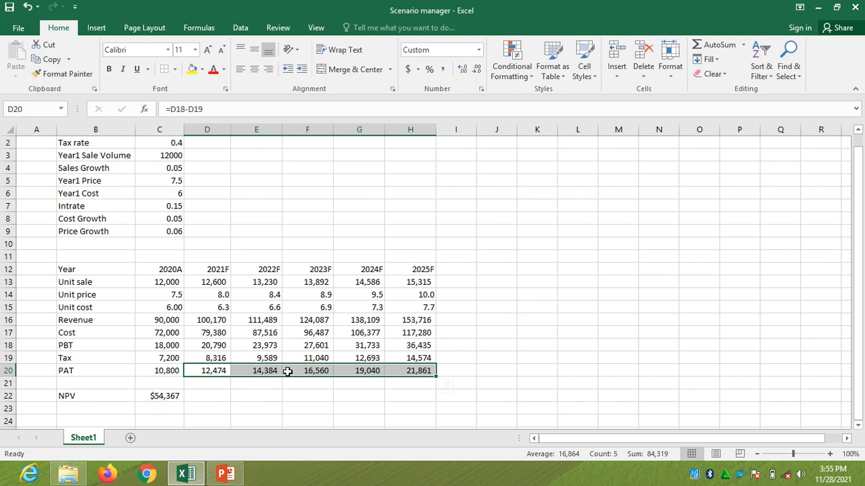
left_click(224, 408)
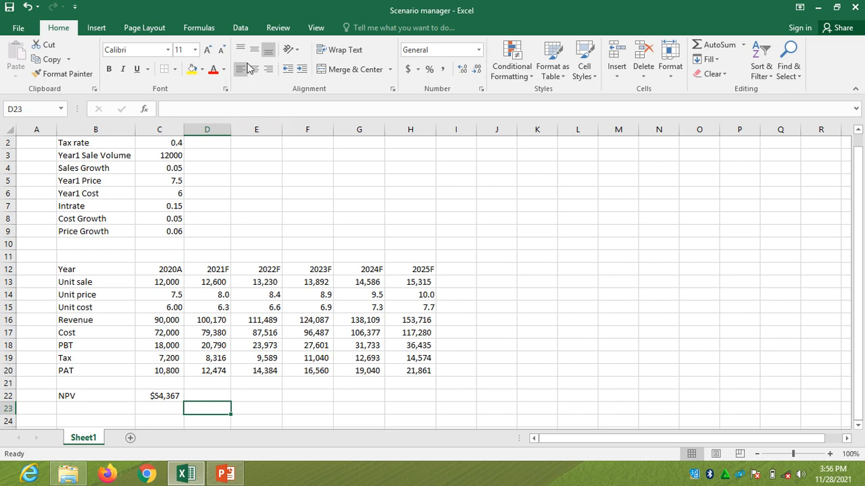
Open Scenario Manager from the What-If Analysis tools
left_click(245, 35)
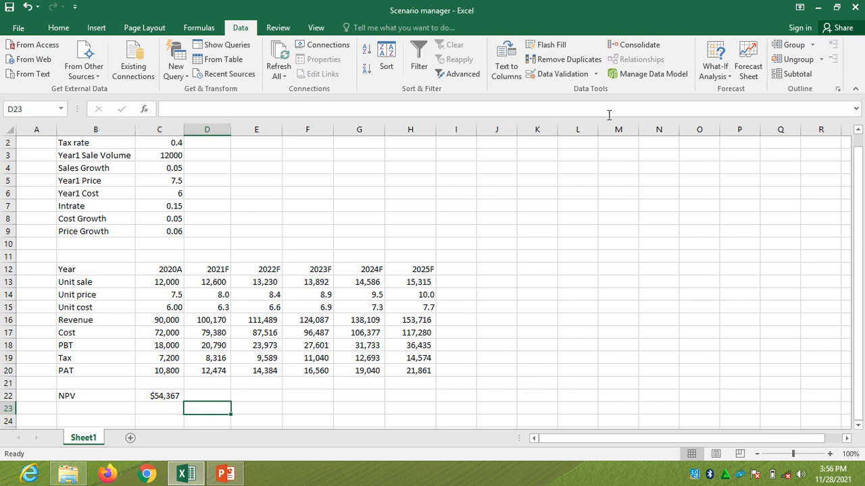
left_click(729, 80)
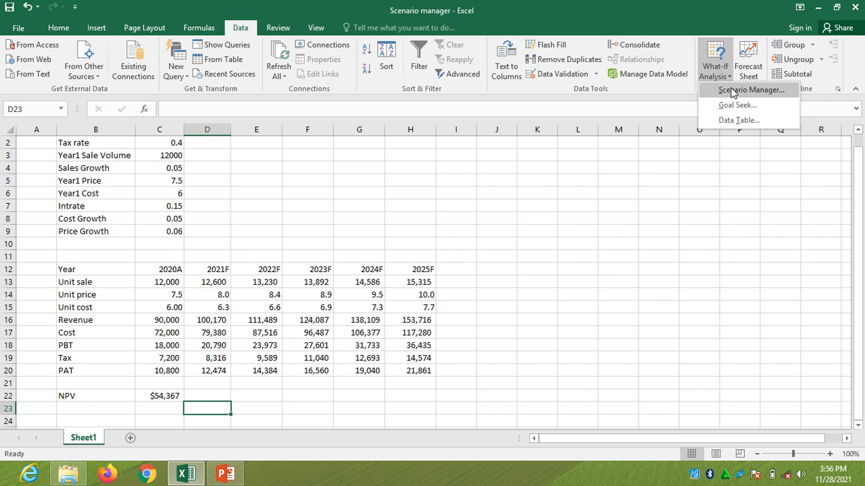
left_click(732, 90)
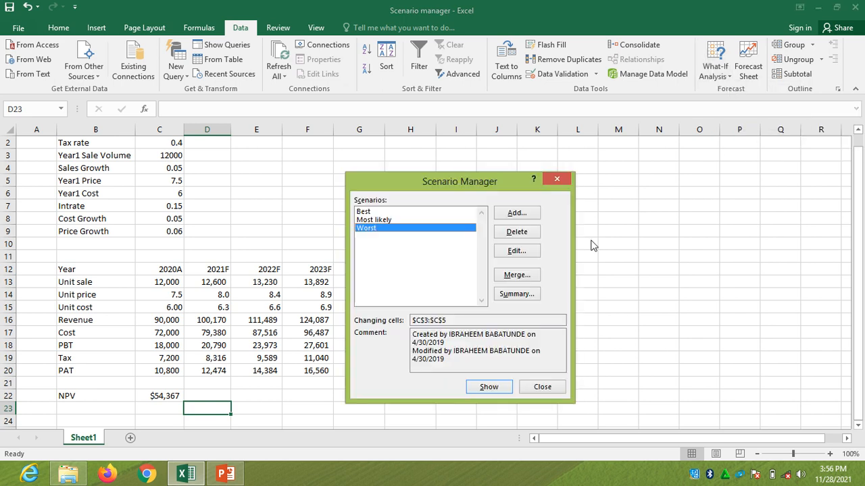
Delete the existing Worst, Most likely and Best scenarios
left_click(531, 236)
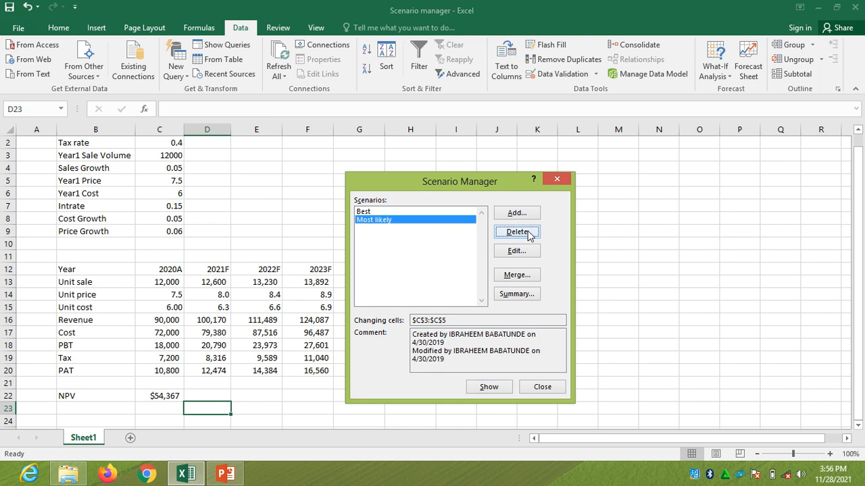
left_click(529, 233)
left_click(529, 233)
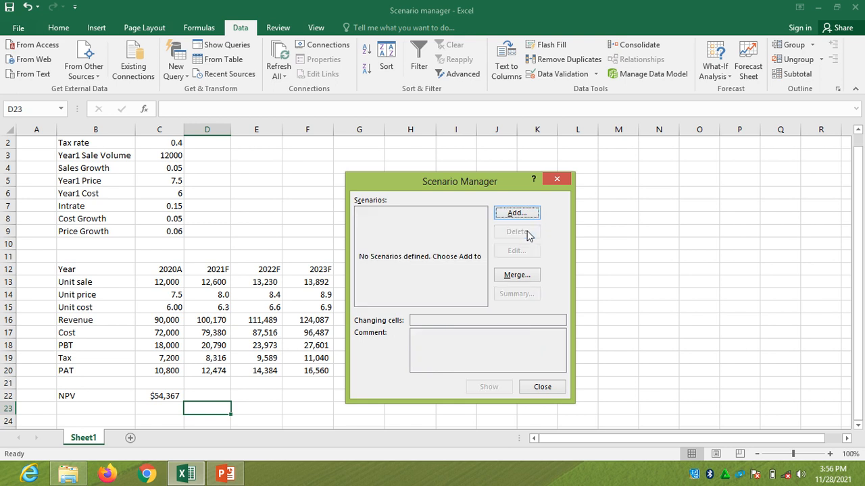
Add a new scenario named Base Case and clear its suggested changing cell
left_click(519, 210)
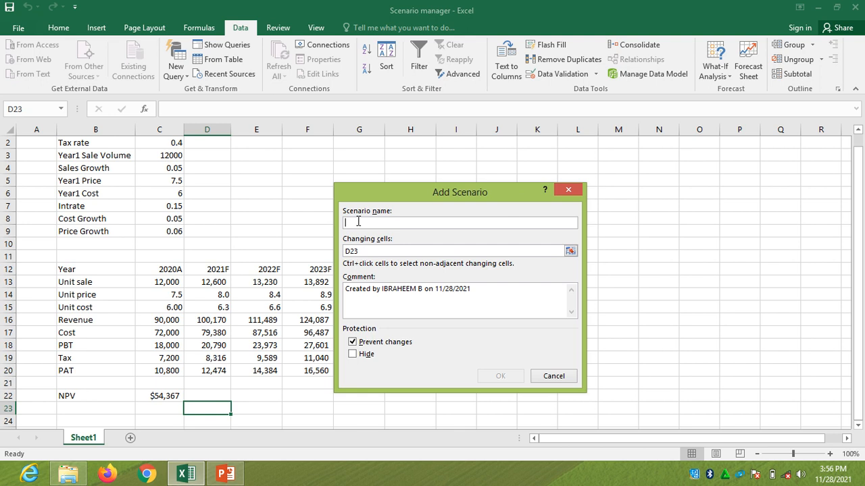
type("Base Case")
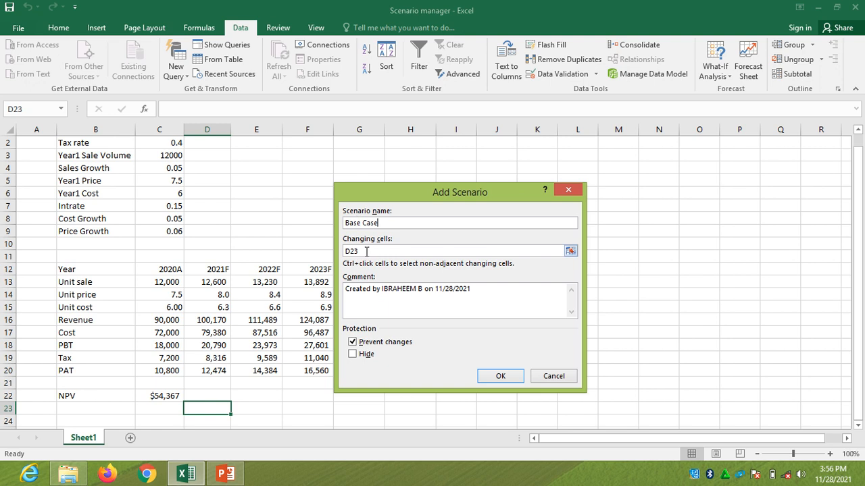
left_click(366, 251)
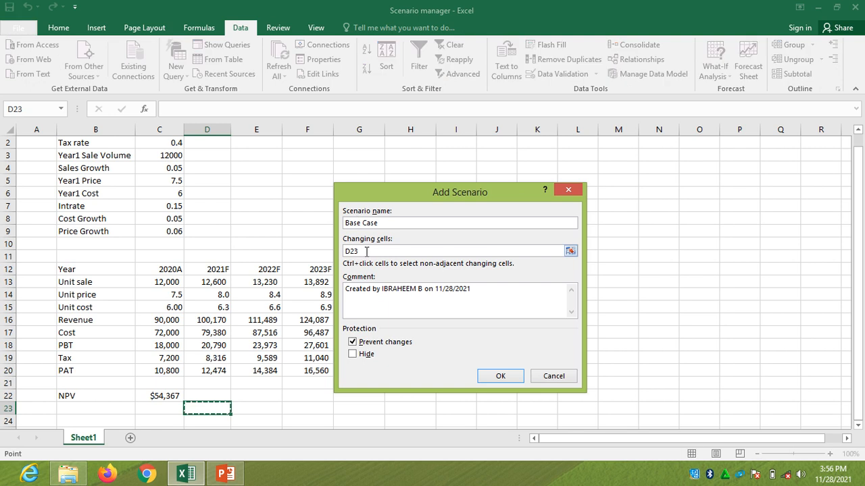
key("BackSpace")
key("BackSpace")
key("BackSpace")
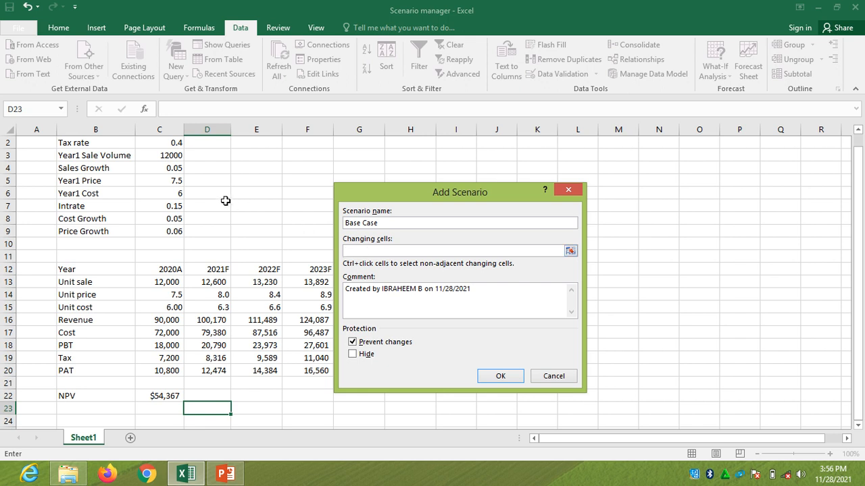
left_click(175, 155)
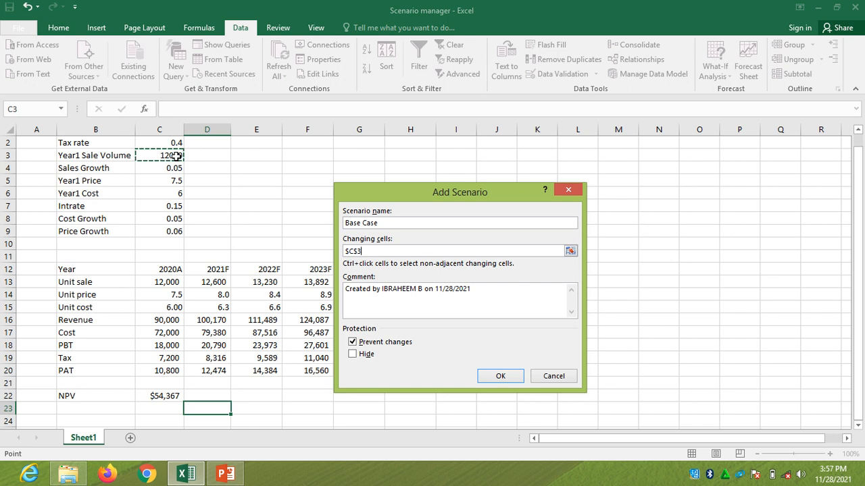
type(",")
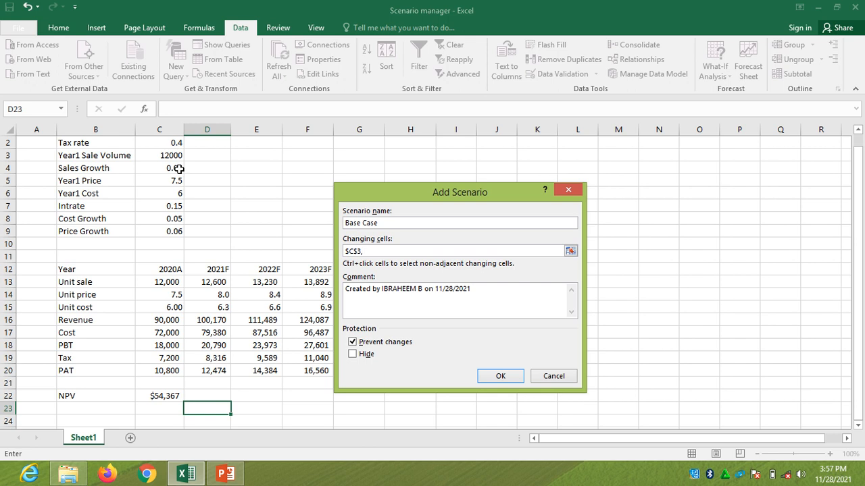
left_click(179, 169)
key("BackSpace")
key("BackSpace")
key("BackSpace")
key("BackSpace")
key("BackSpace")
key("BackSpace")
key("BackSpace")
key("BackSpace")
key("BackSpace")
Set Base Case's changing cells to Sales Growth C4, Cost Growth C8 and Price Growth C9
left_click(174, 168)
type(",")
left_click(179, 180)
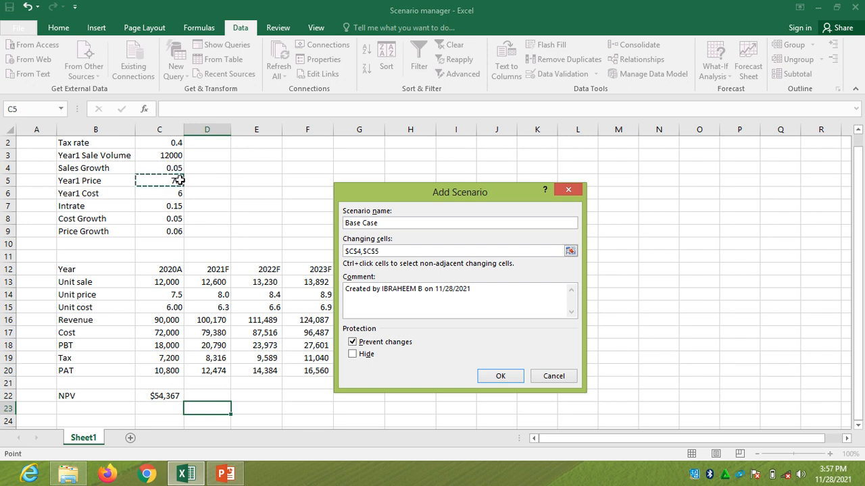
type(",")
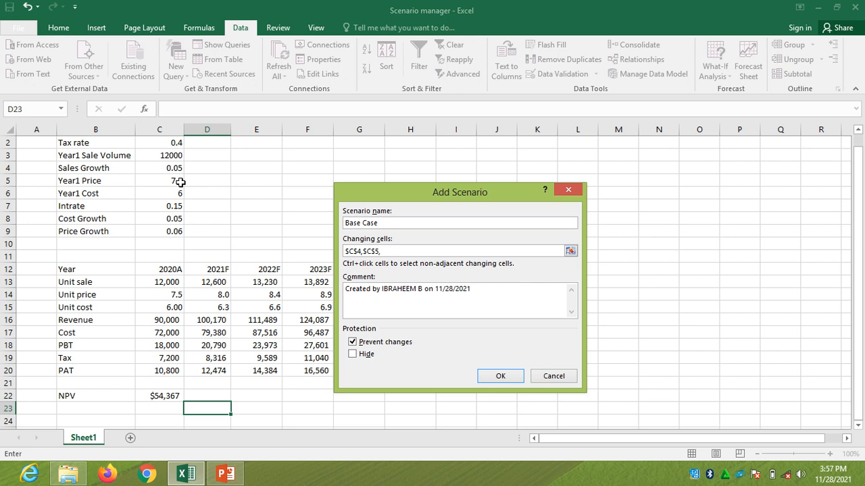
key("BackSpace")
key("BackSpace")
key("BackSpace")
key("BackSpace")
key("BackSpace")
left_click(177, 220)
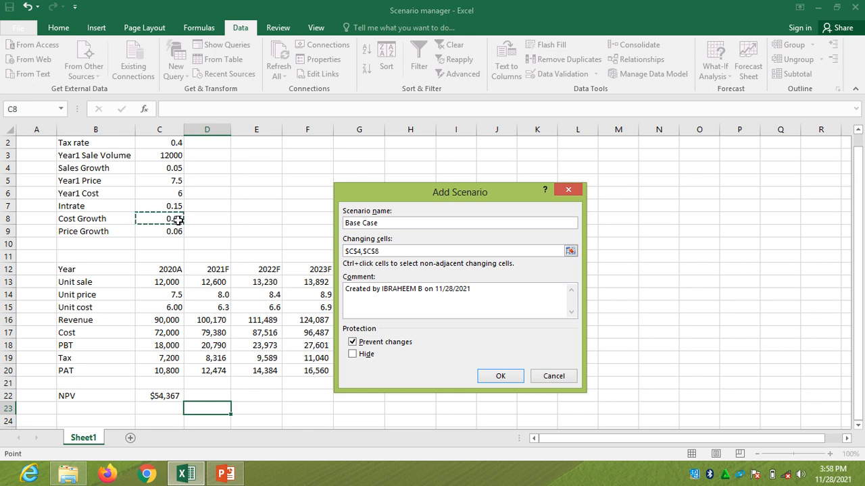
type(",")
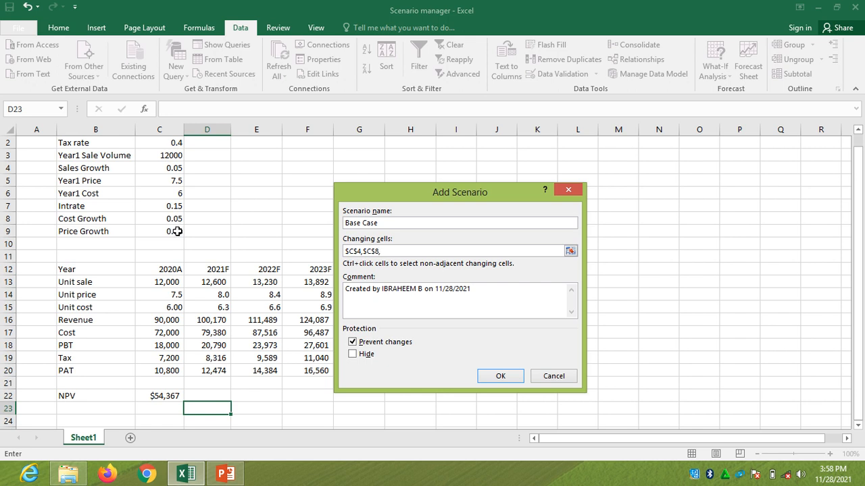
left_click(177, 231)
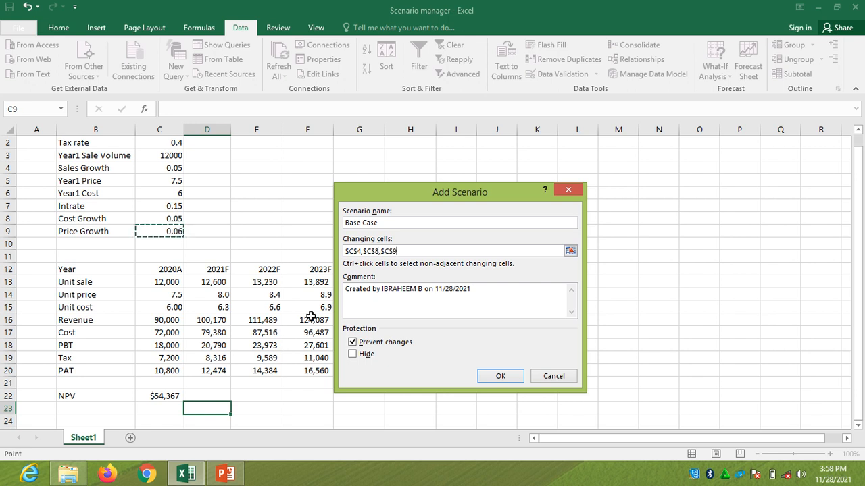
left_click(498, 378)
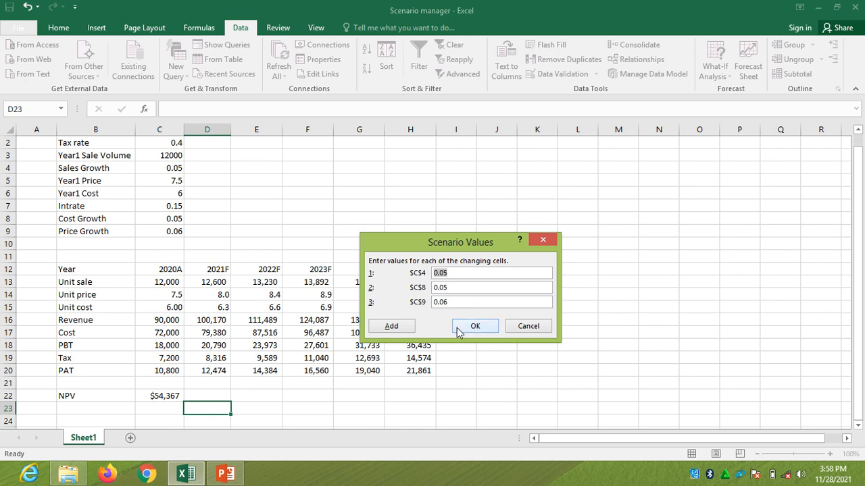
Accept the Base Case values as they are and add a scenario named Best Case with the same changing cells
left_click(392, 327)
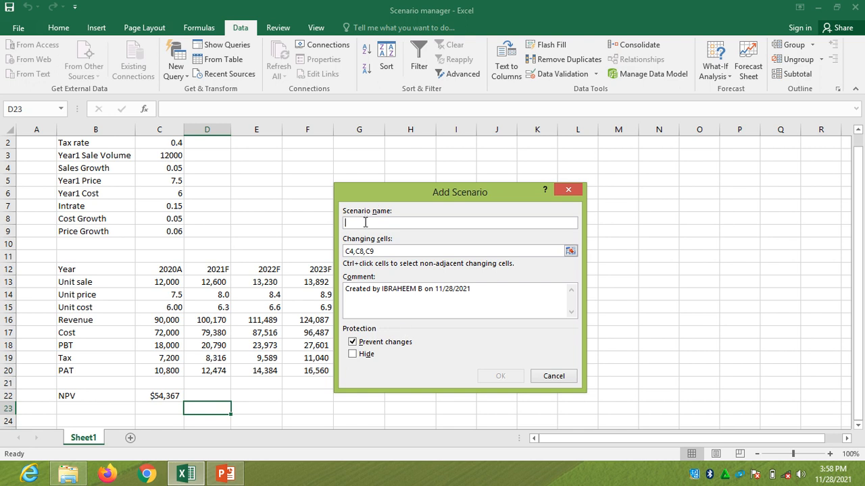
type("Best Case")
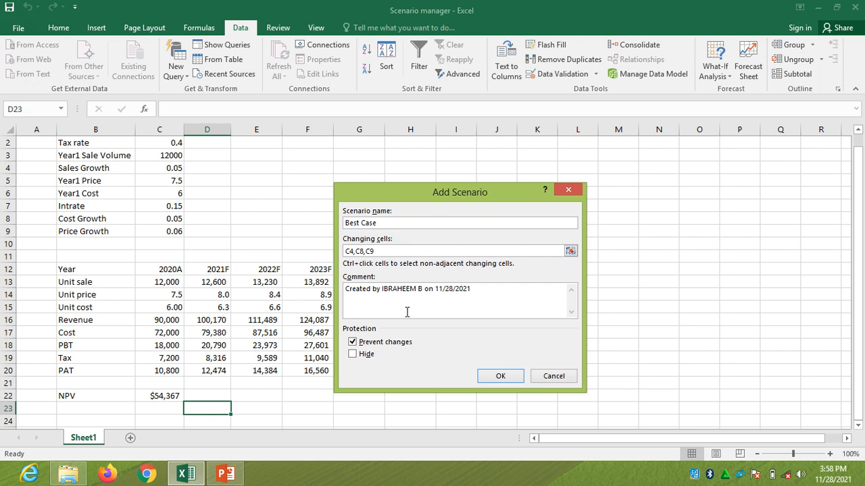
left_click(502, 377)
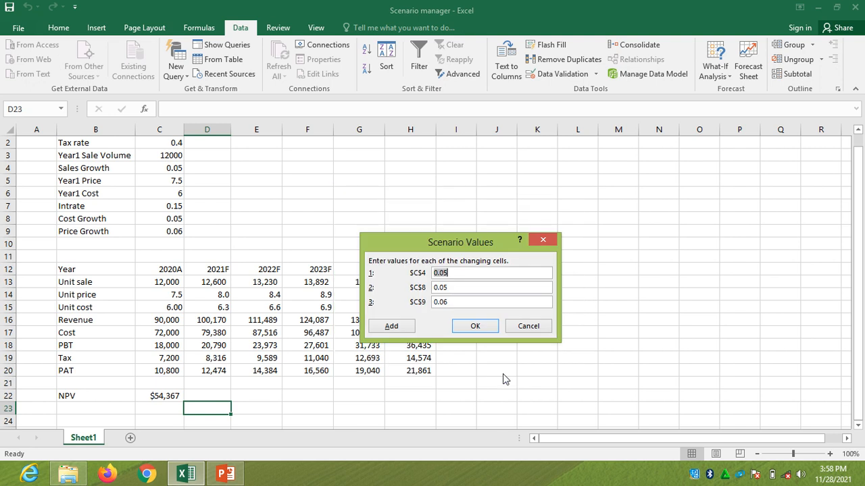
Set the Best Case values to 1.1 for C4, 0.04 for C8 and 0.07 for C9
left_click(451, 271)
key("BackSpace")
key("BackSpace")
key("BackSpace")
key("BackSpace")
type("1.1")
left_click(453, 287)
key("BackSpace")
type("4")
left_click(453, 302)
key("BackSpace")
type("7")
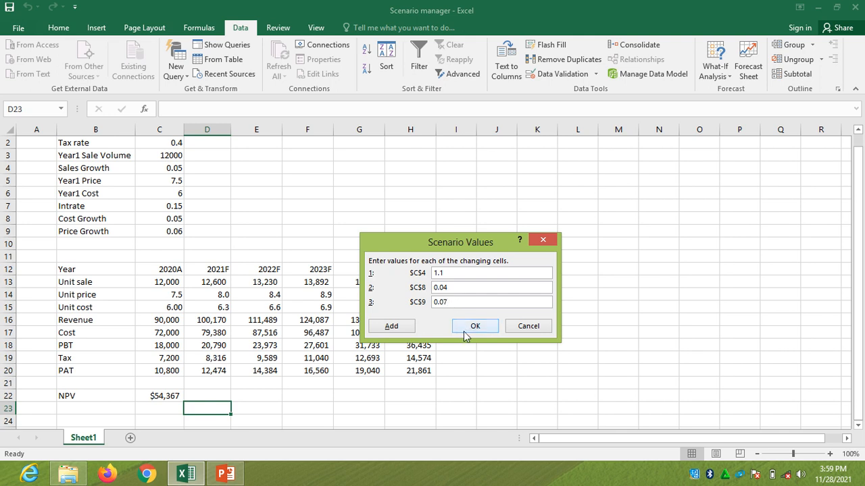
Add another scenario named Worst Case with the changing cells C4, C8 and C9
left_click(399, 329)
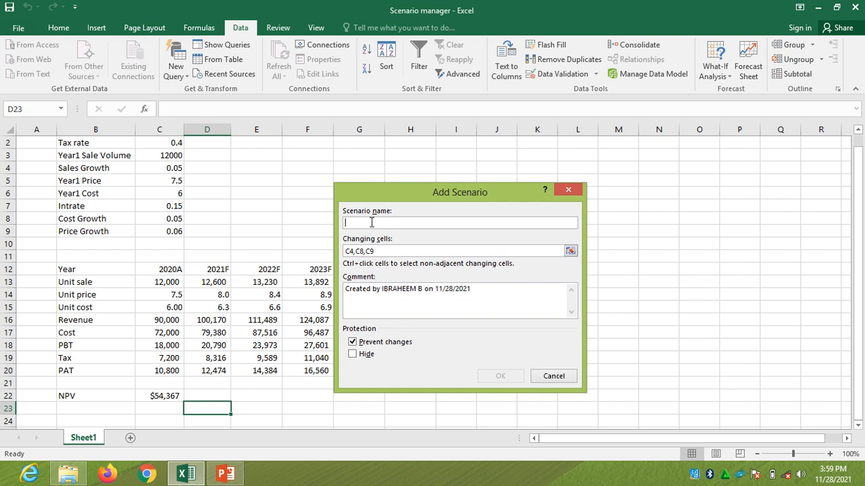
type("Worst Case")
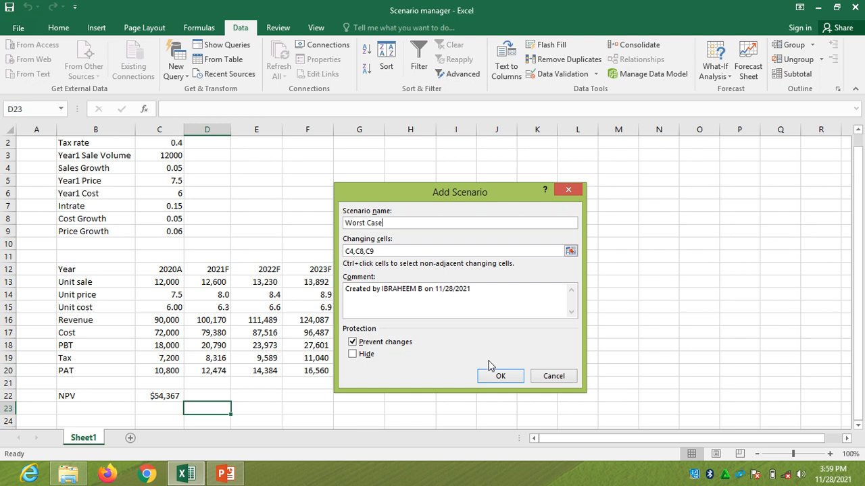
left_click(507, 381)
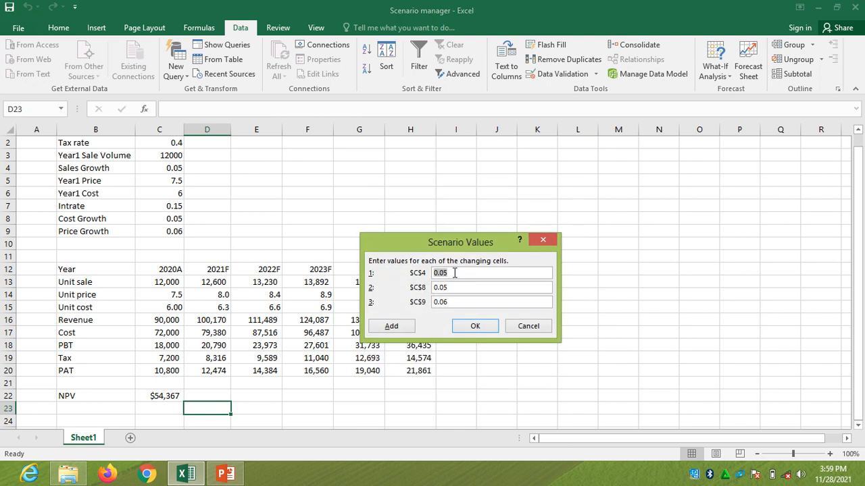
Set the Worst Case values to 0.03 for C4, 0.06 for C8 and 0.05 for C9
left_click(454, 272)
key("BackSpace")
type("3")
left_click(451, 288)
key("BackSpace")
type("6")
key("BackSpace")
type("5")
left_click(474, 328)
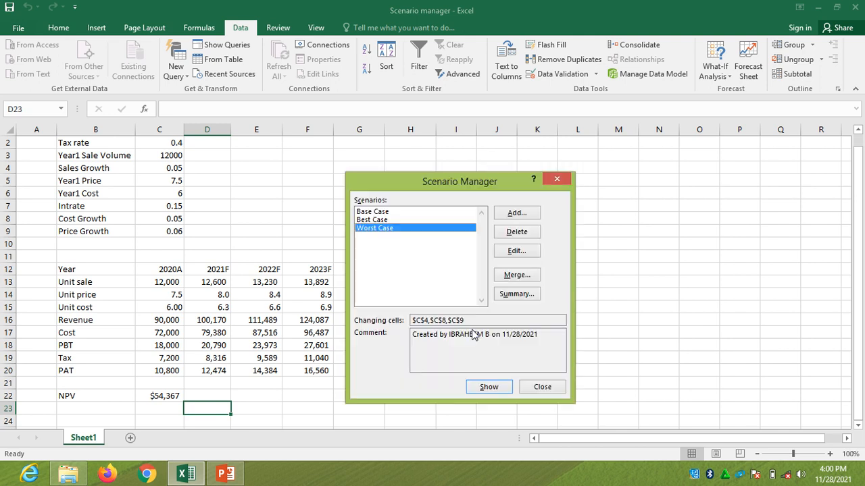
Start a scenario summary report and replace its suggested result cells with the NPV cell C22
left_click(513, 295)
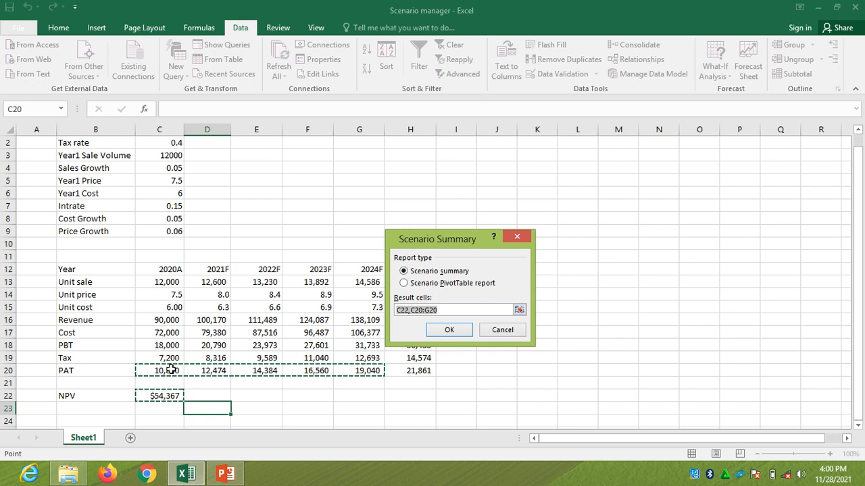
left_click(448, 309)
key("BackSpace")
key("BackSpace")
key("BackSpace")
key("BackSpace")
key("BackSpace")
key("BackSpace")
key("BackSpace")
key("BackSpace")
key("BackSpace")
key("BackSpace")
key("BackSpace")
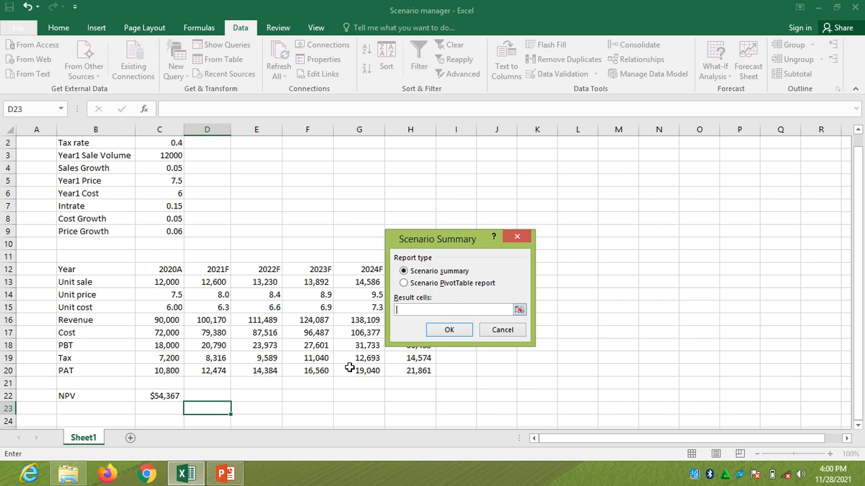
left_click(172, 397)
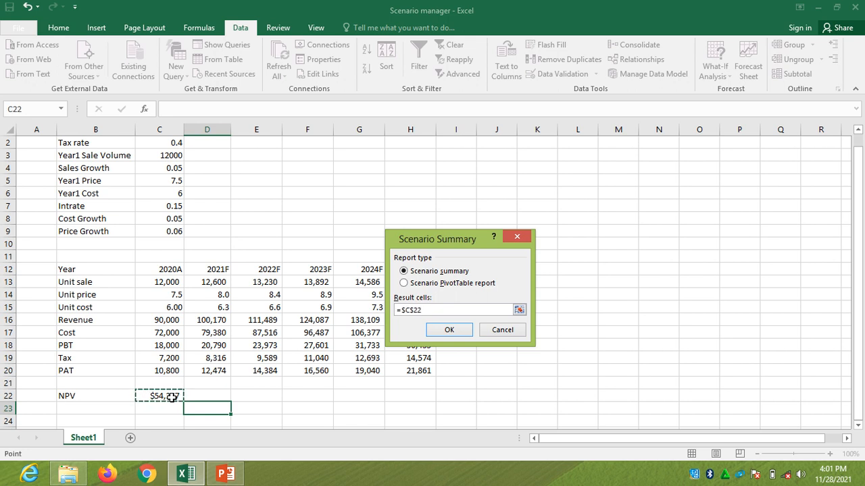
type(",")
Include the 2021F to 2025F PAT cells D20:H20 as result cells and generate the scenario summary
left_click(217, 372)
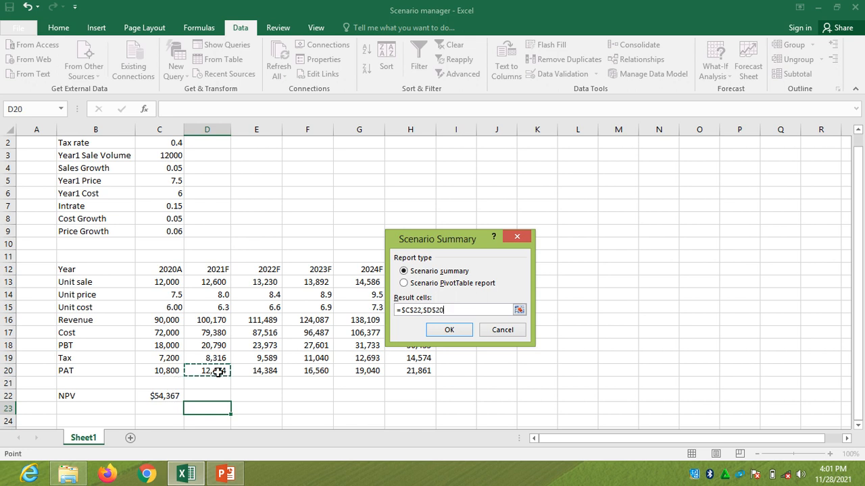
key("shift+Right")
key("shift+Right")
key("shift+Right")
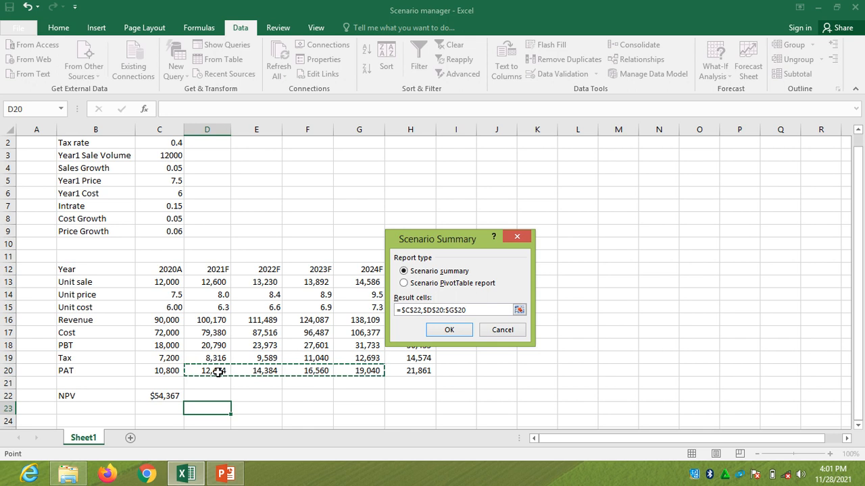
key("shift+Right")
left_click(448, 331)
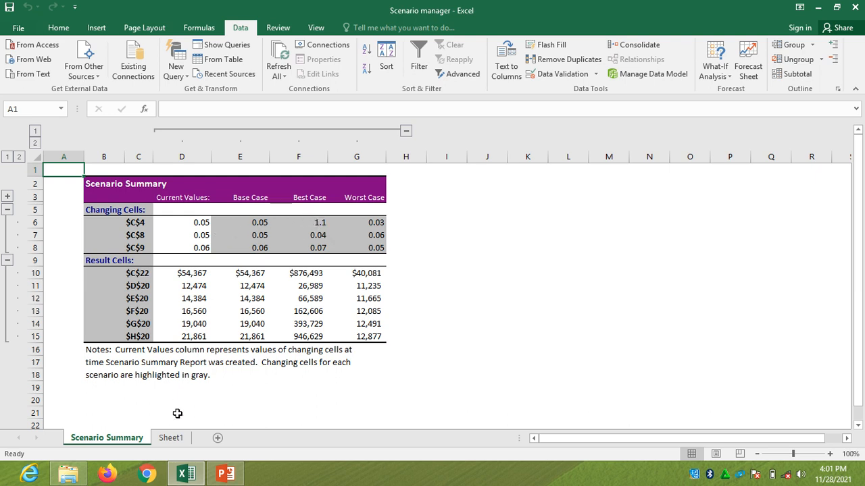
Compare the NPV and PAT results in the Scenario Summary sheet with the projection on Sheet1
left_click(173, 437)
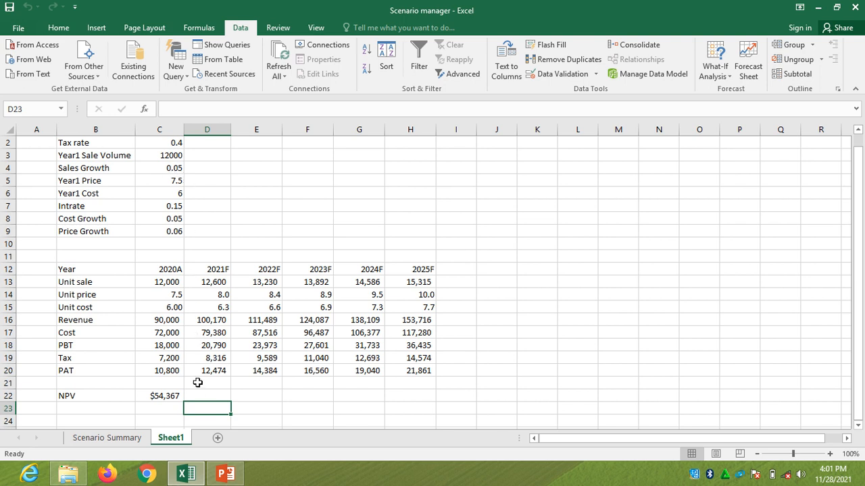
left_click(139, 444)
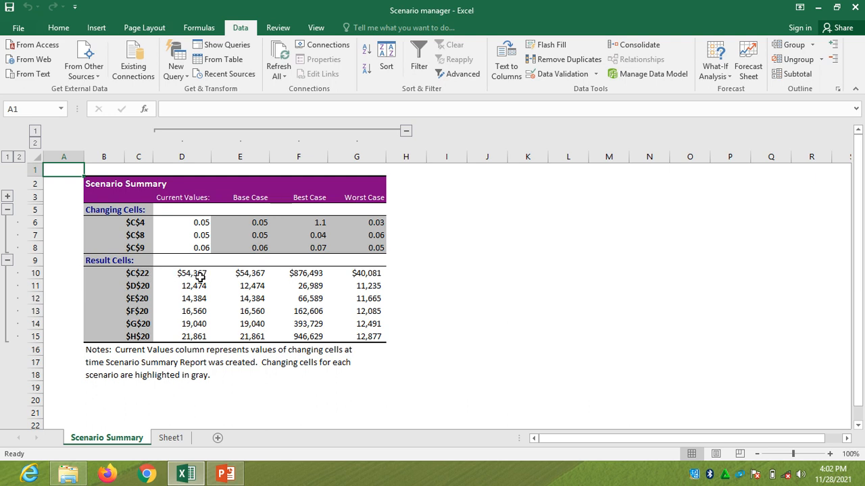
left_click(171, 438)
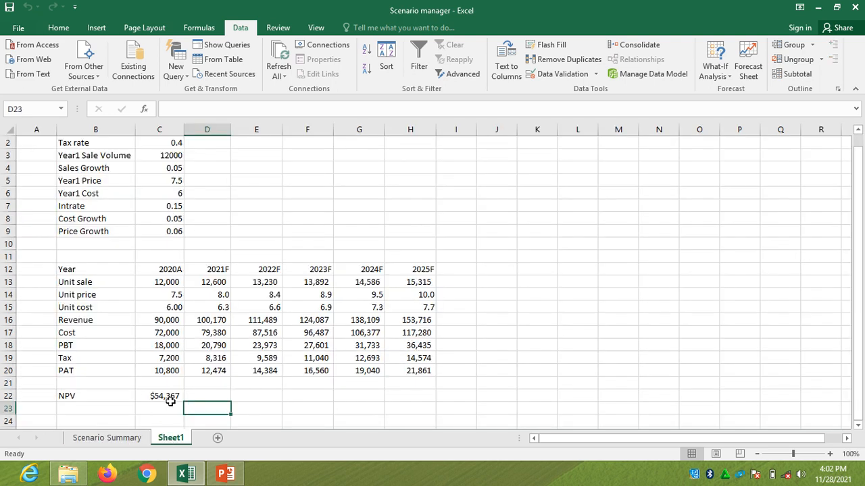
left_click(129, 439)
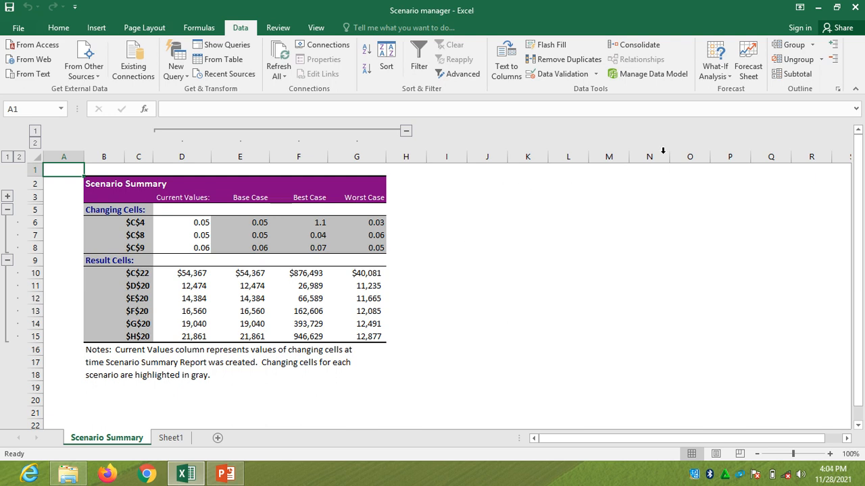
left_click(729, 76)
left_click(731, 90)
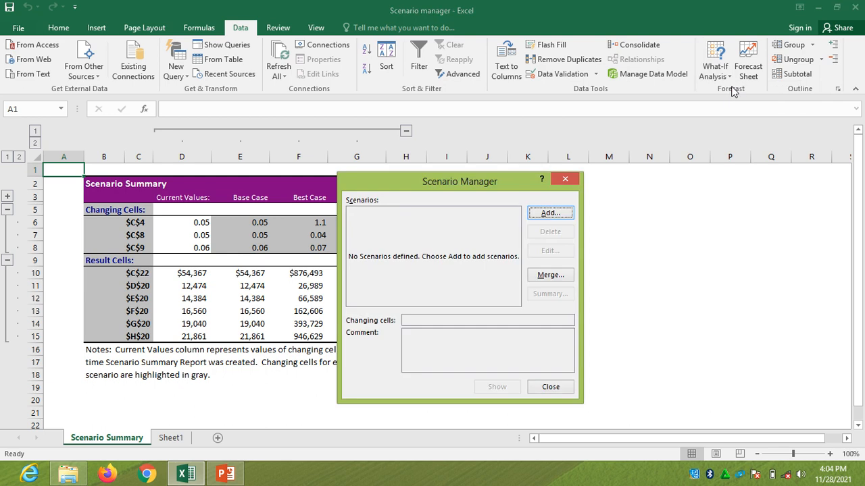
left_click(566, 180)
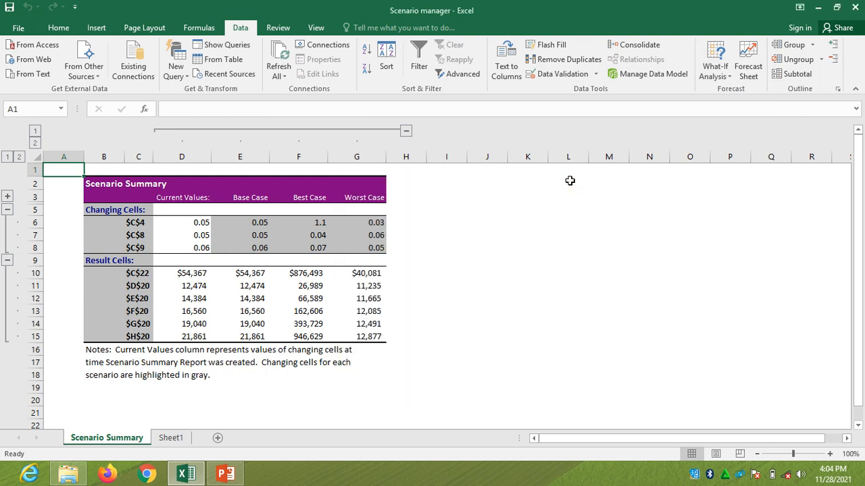
On Sheet1, edit the Best Case scenario in Scenario Manager so its value for changing cell C4 is 0.1
left_click(179, 439)
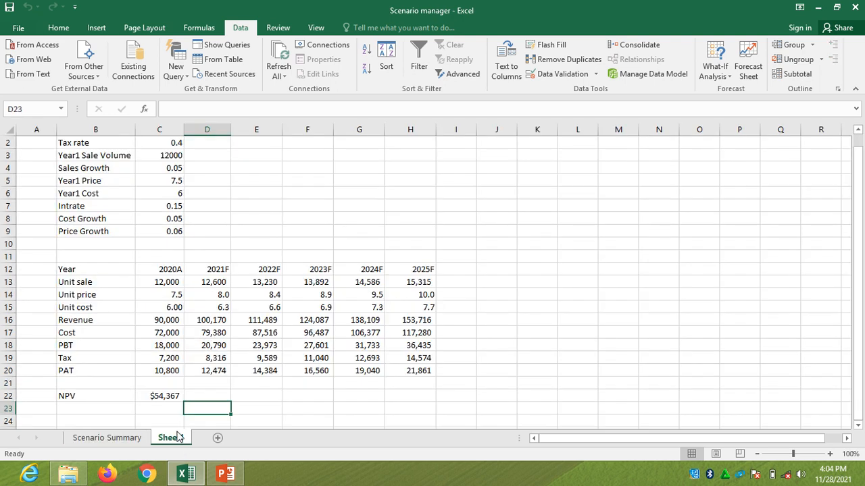
left_click(239, 357)
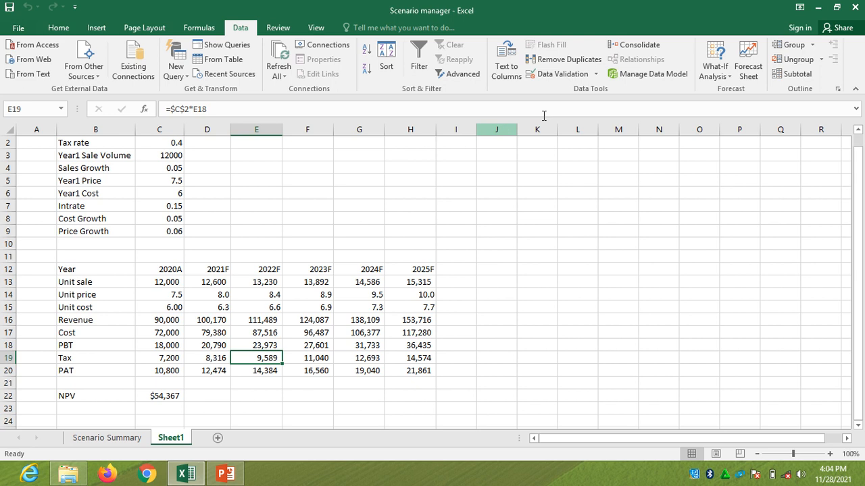
left_click(733, 78)
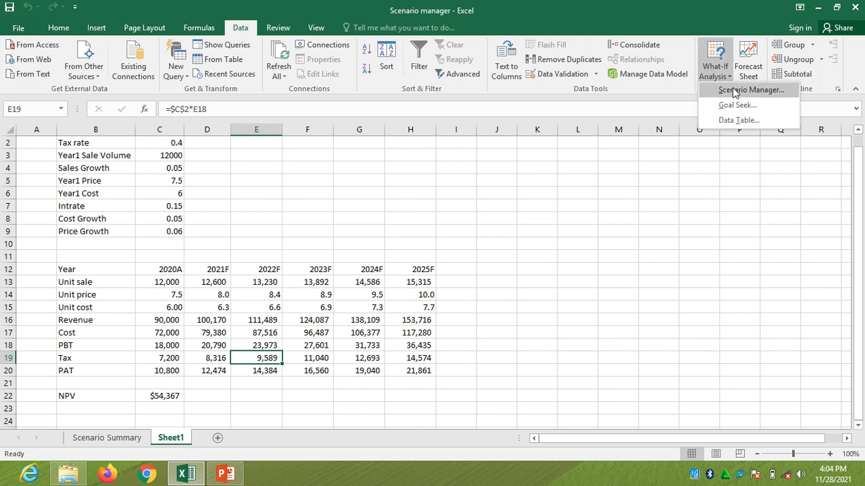
left_click(734, 90)
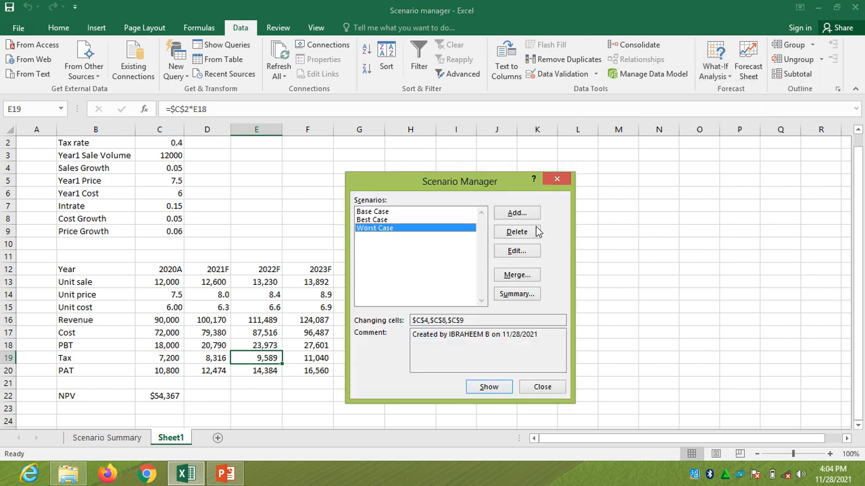
left_click(399, 221)
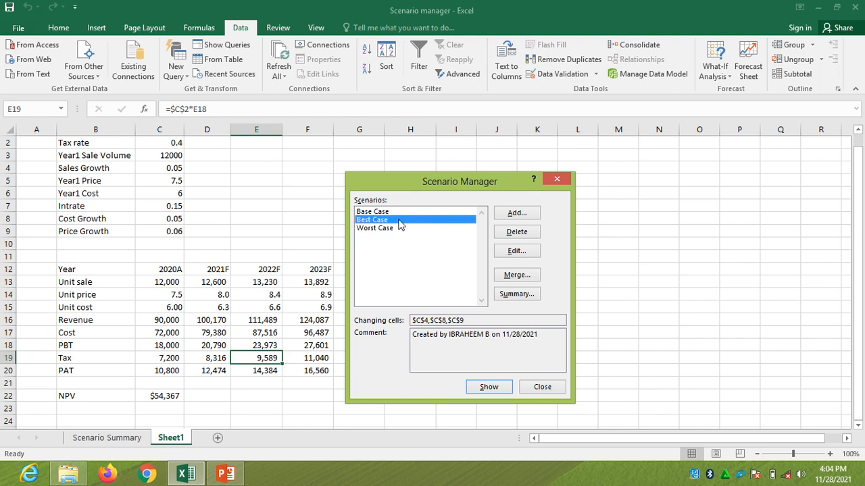
left_click(516, 251)
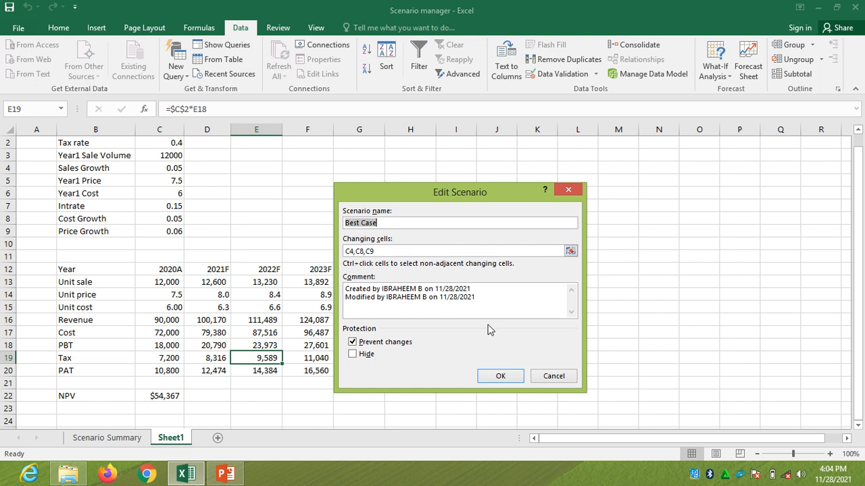
left_click(494, 378)
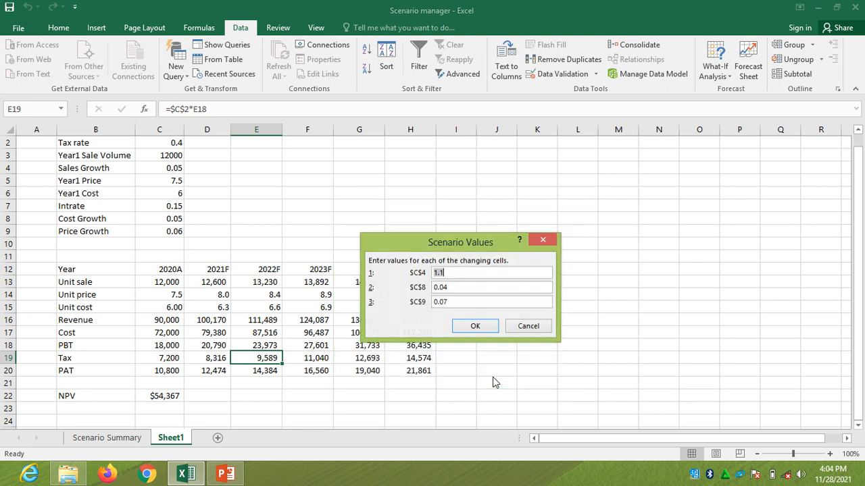
left_click(437, 272)
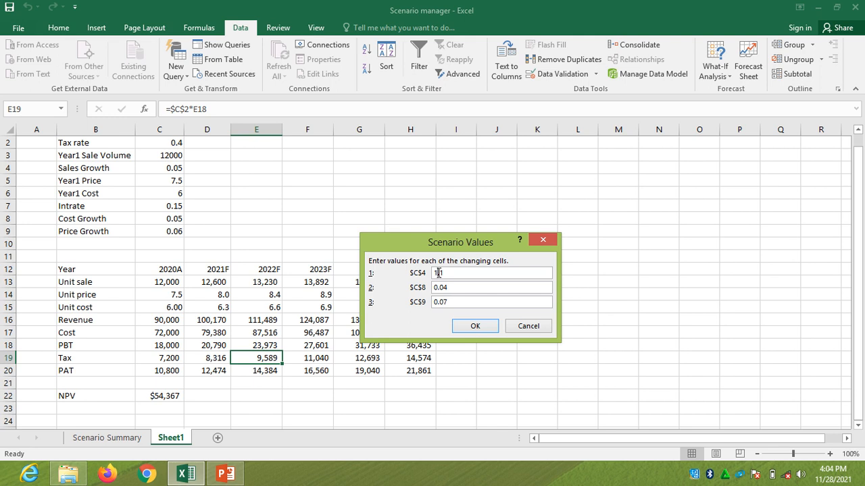
key("BackSpace")
type("0")
left_click(475, 326)
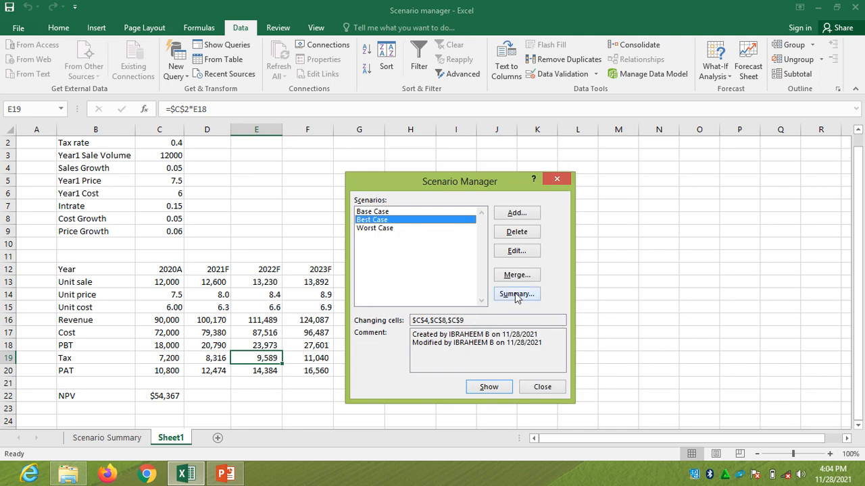
Generate a new scenario summary with result cells C22 and D20:H20, and return to the original Scenario Summary sheet for comparison
left_click(516, 296)
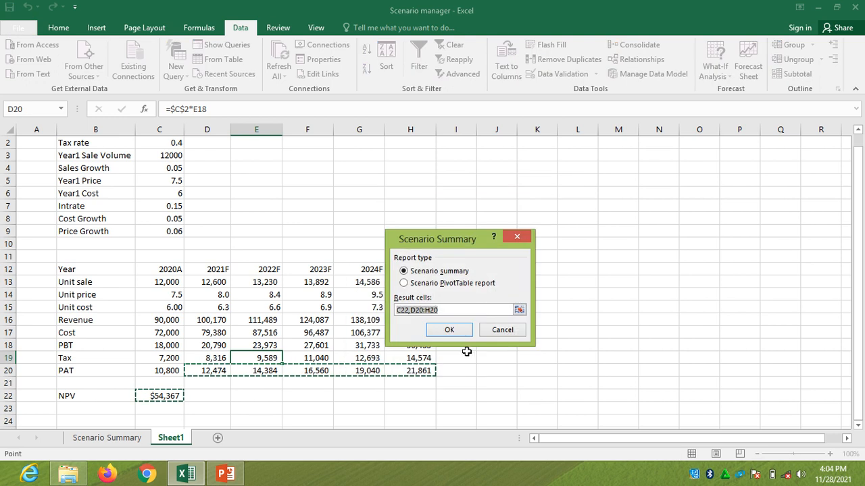
left_click(449, 329)
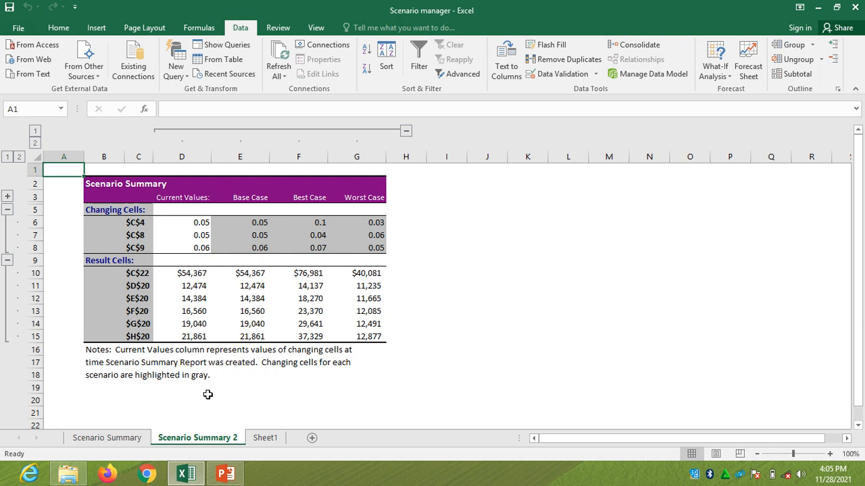
left_click(128, 444)
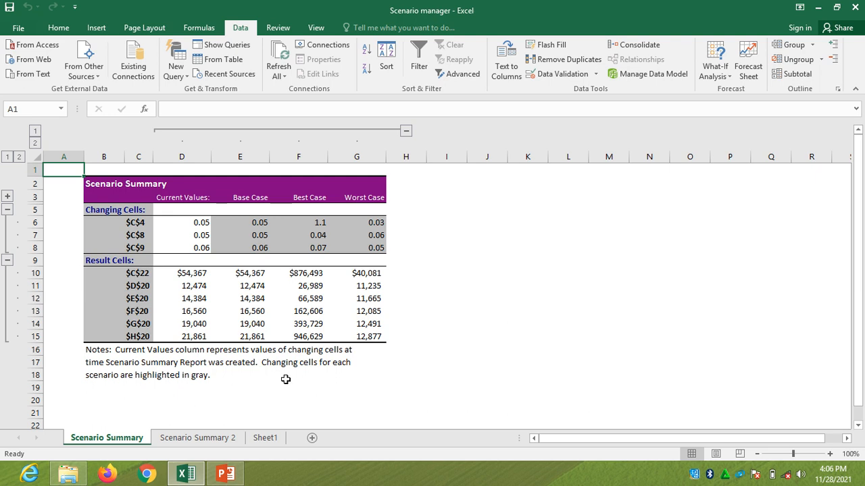
mouse_move(539, 6)
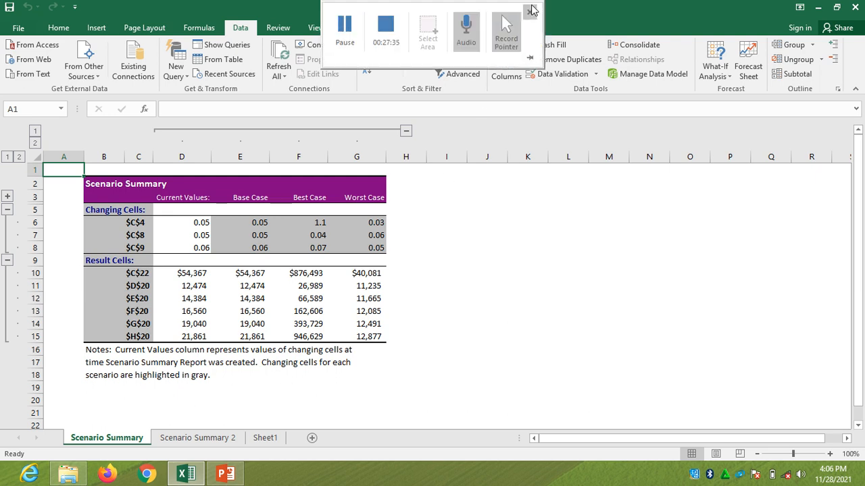